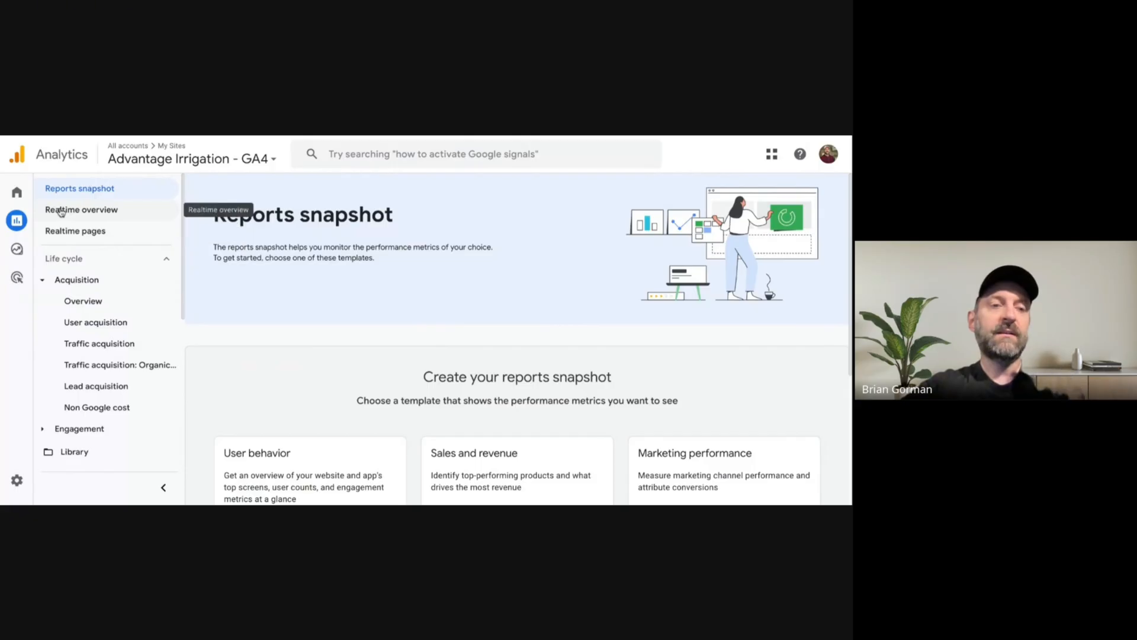
# Open the Traffic acquisition report and review its sessions chart and channel group table.
pyautogui.moveTo(13, 225)
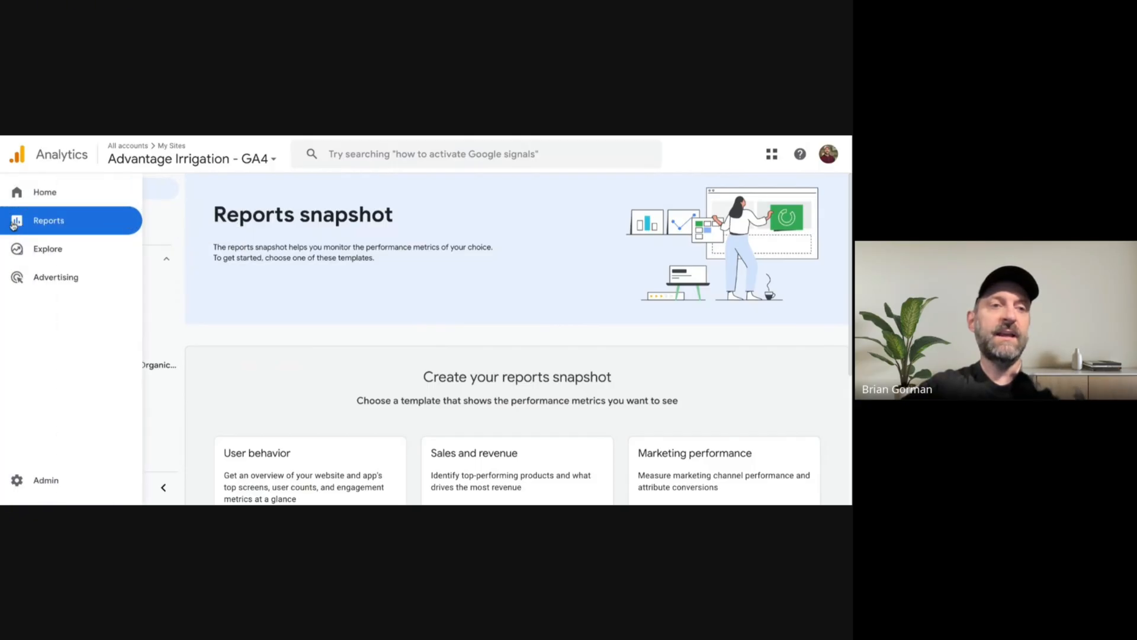
pyautogui.click(50, 222)
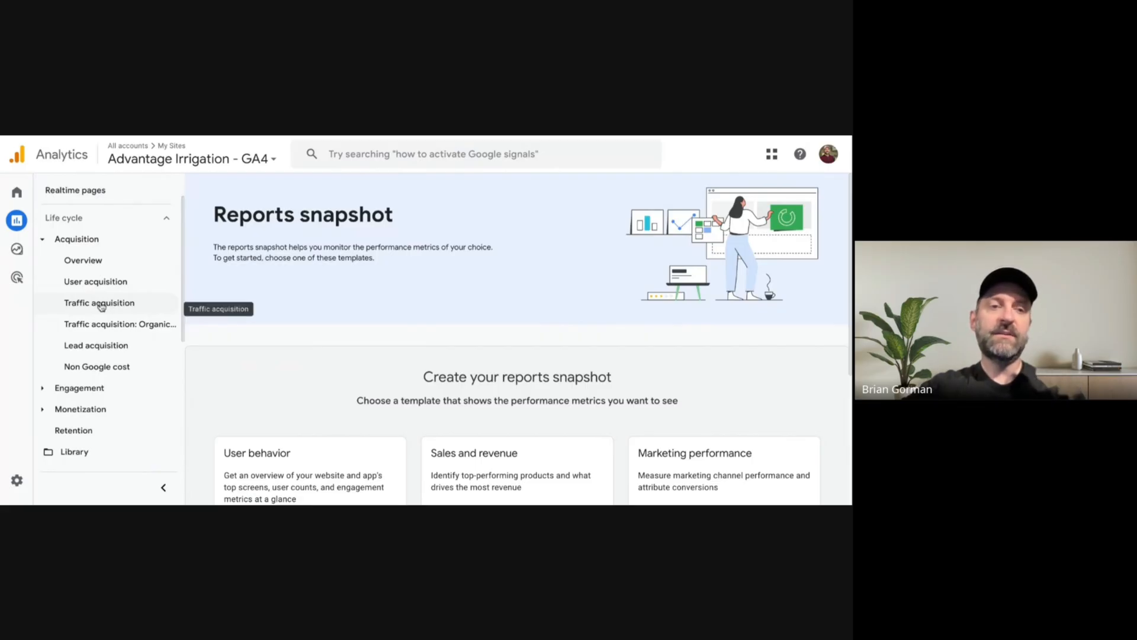
pyautogui.click(101, 304)
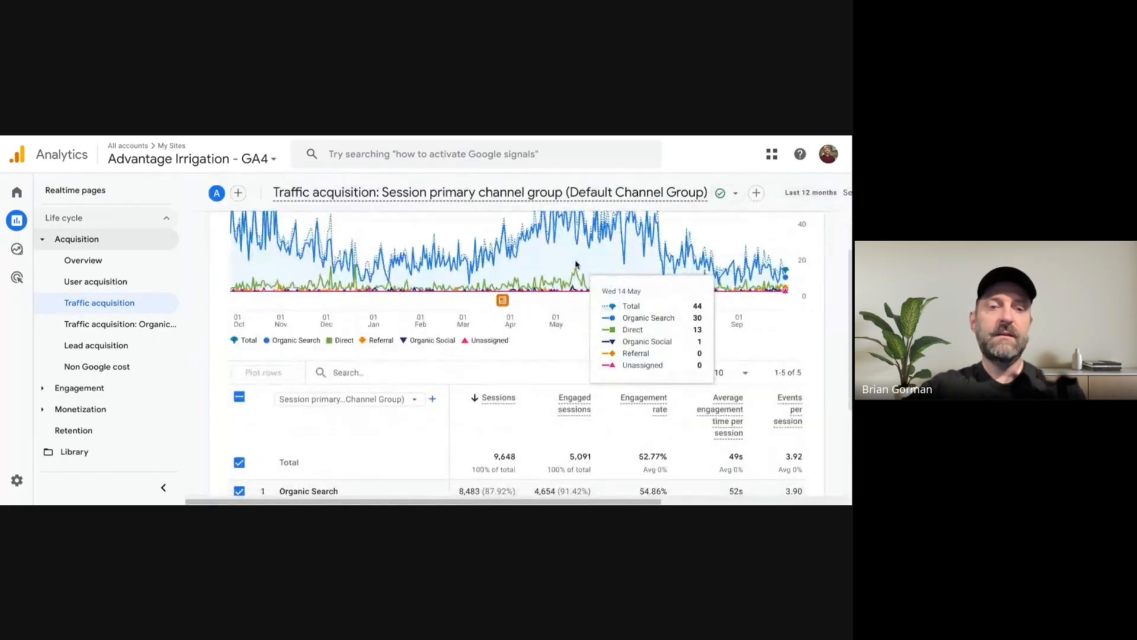
pyautogui.scroll(-3, 577, 264)
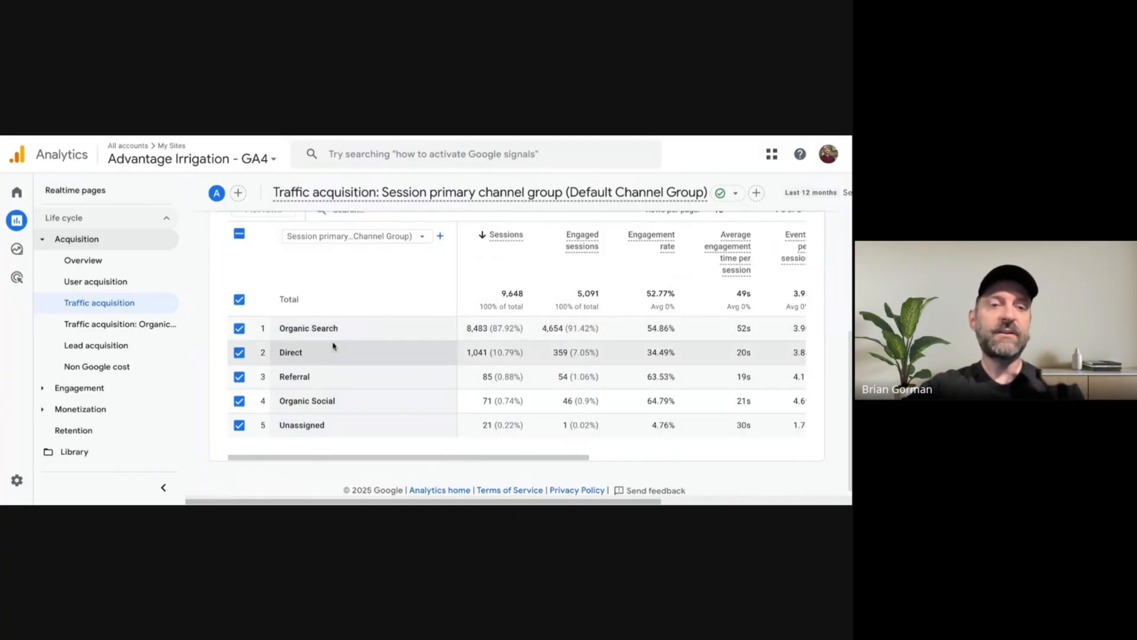
pyautogui.scroll(5, 439, 391)
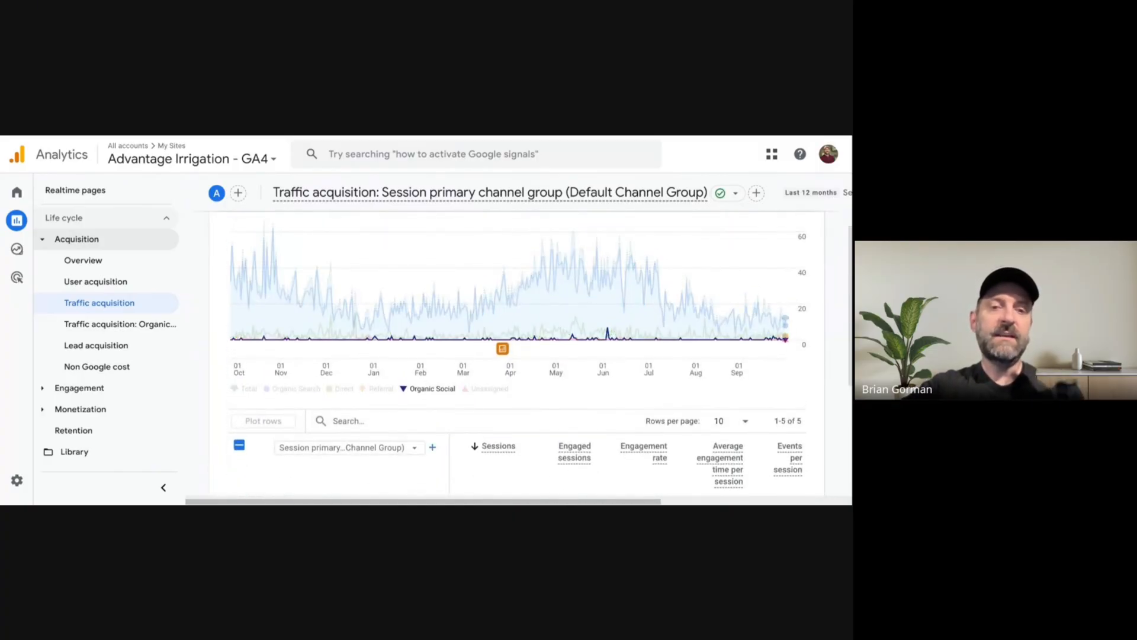
pyautogui.scroll(-3, 446, 392)
pyautogui.scroll(-1, 439, 382)
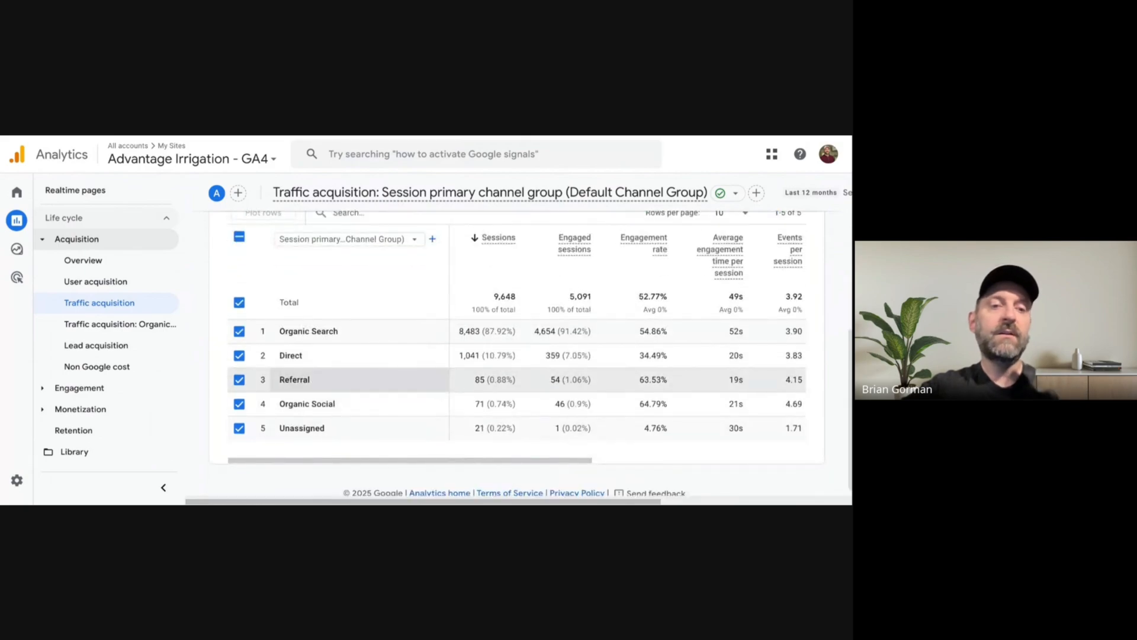
pyautogui.scroll(5, 497, 279)
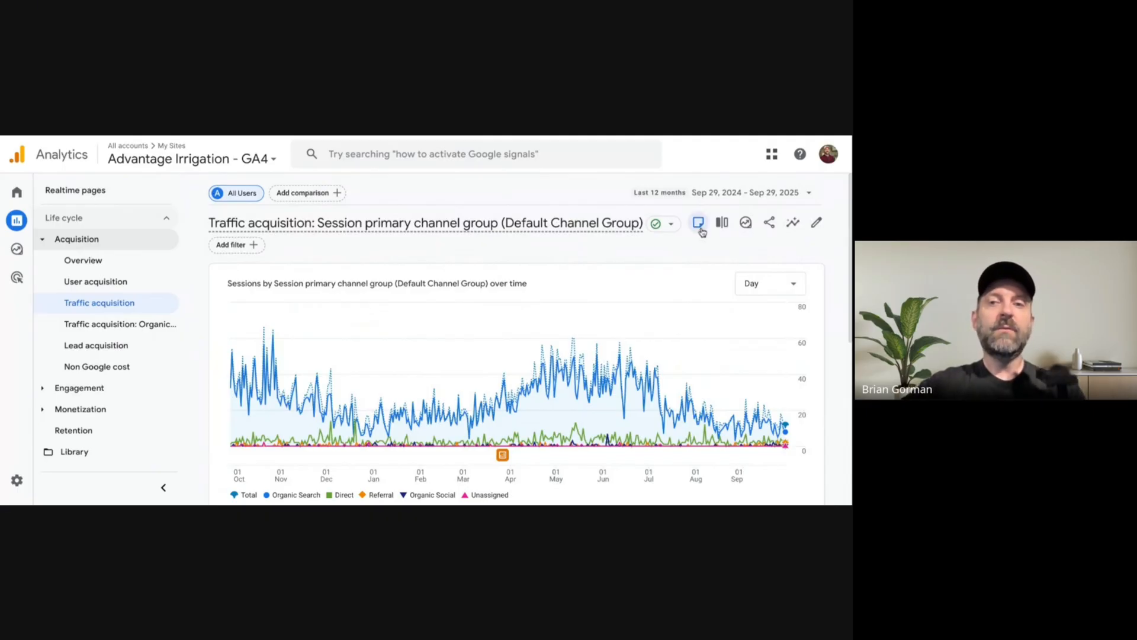
# Customize the report by starting a report filter on the Session source dimension with the match type "matches partial regex".
pyautogui.click(817, 223)
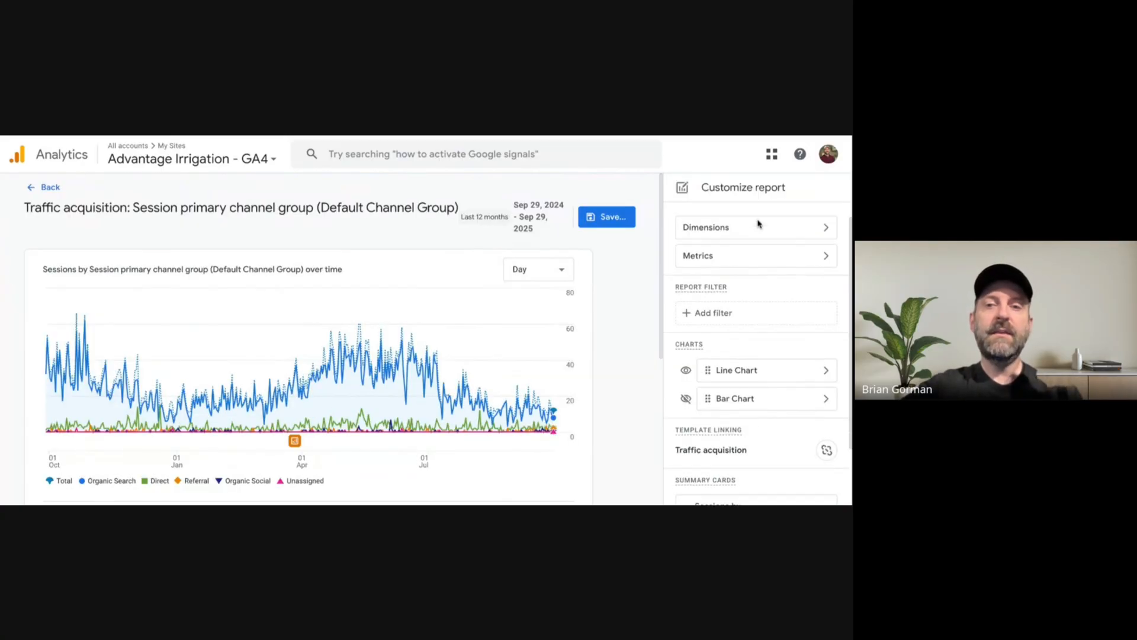
pyautogui.scroll(-1, 756, 225)
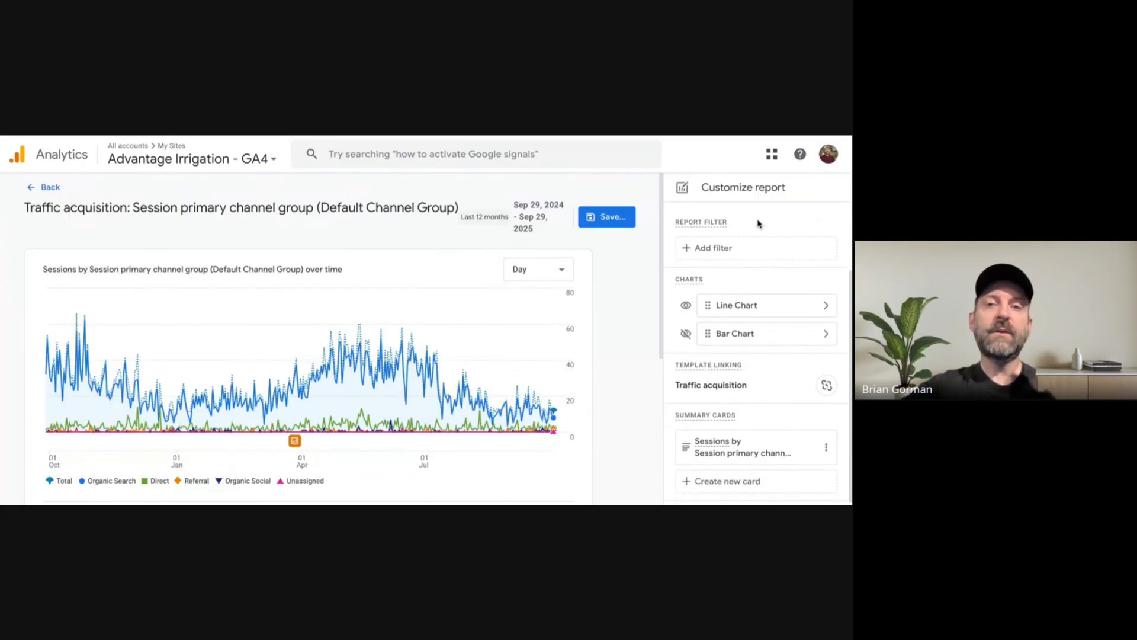
pyautogui.click(724, 249)
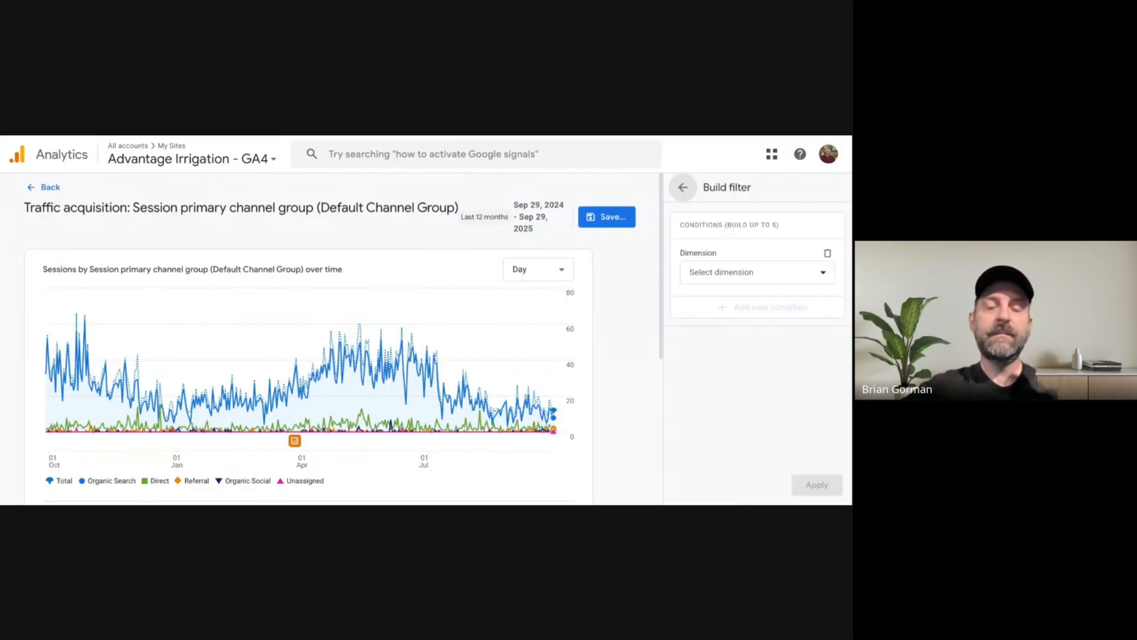
pyautogui.click(729, 272)
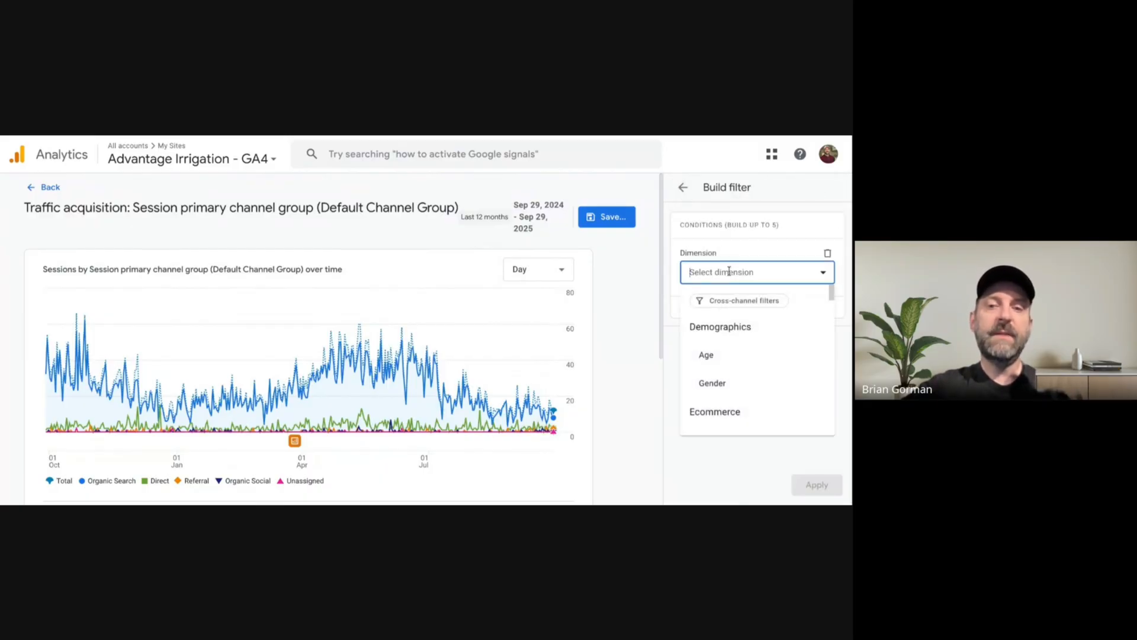
pyautogui.write('source')
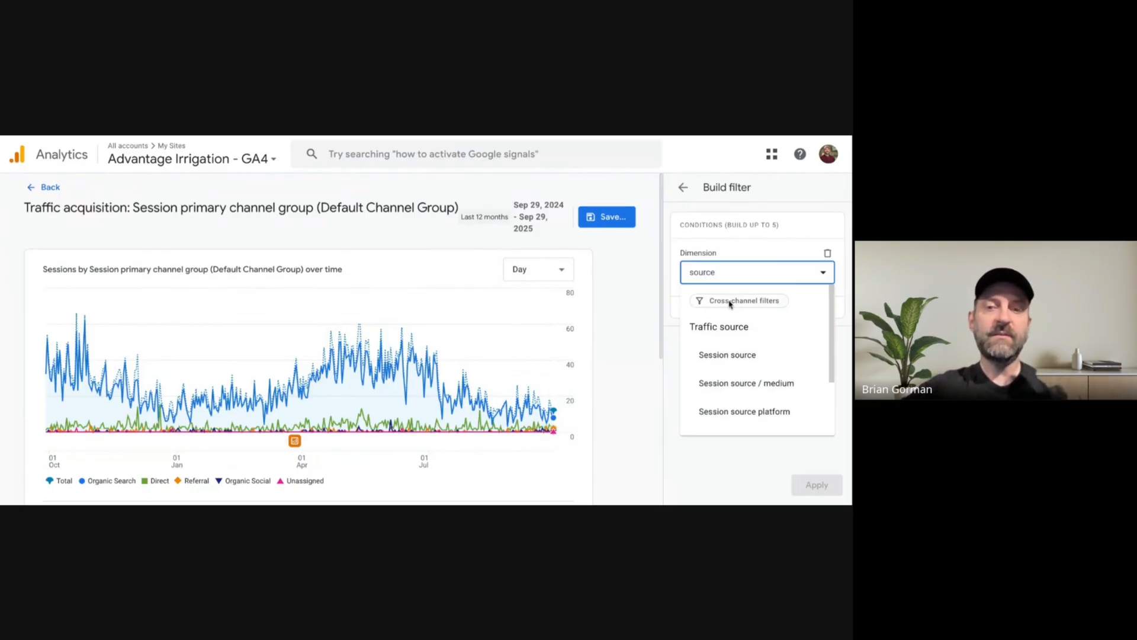
pyautogui.click(737, 356)
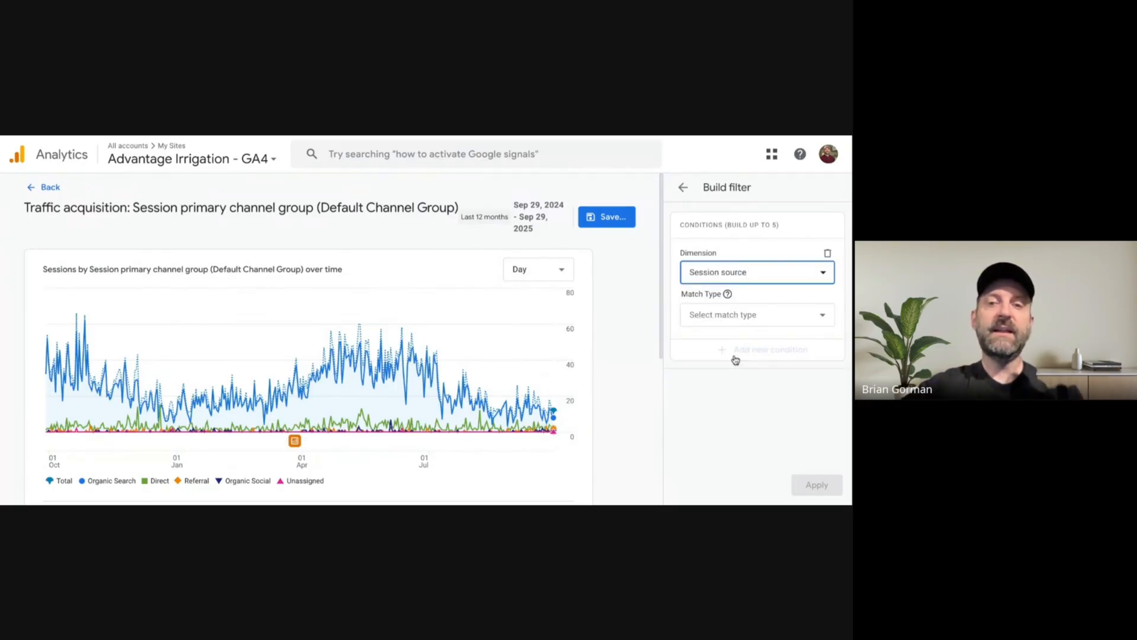
pyautogui.click(732, 315)
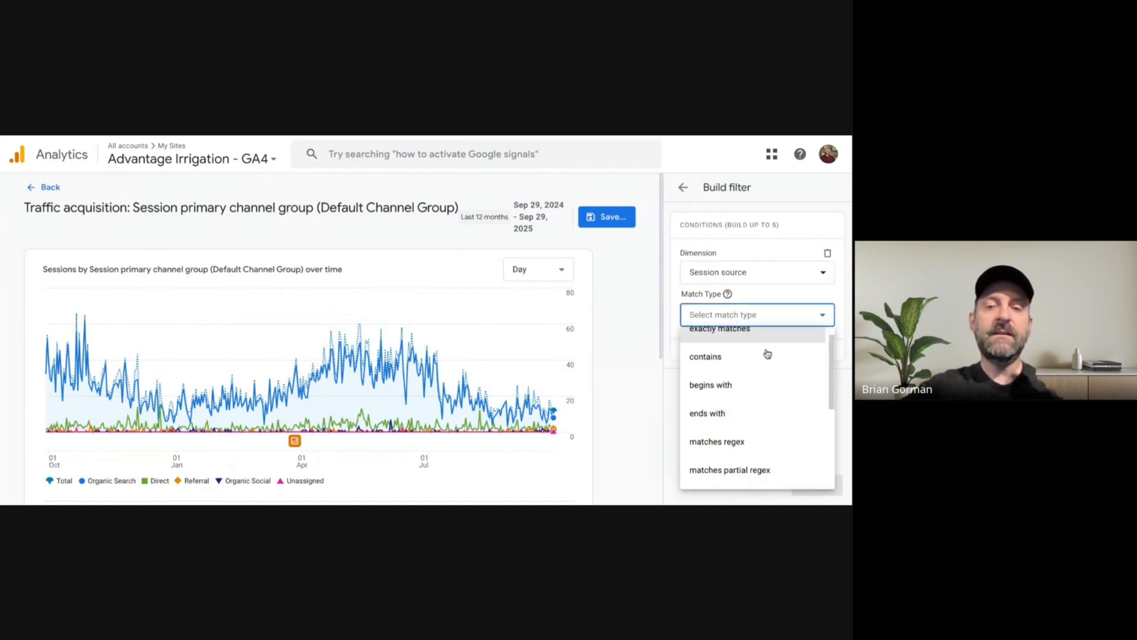
pyautogui.scroll(-3, 767, 354)
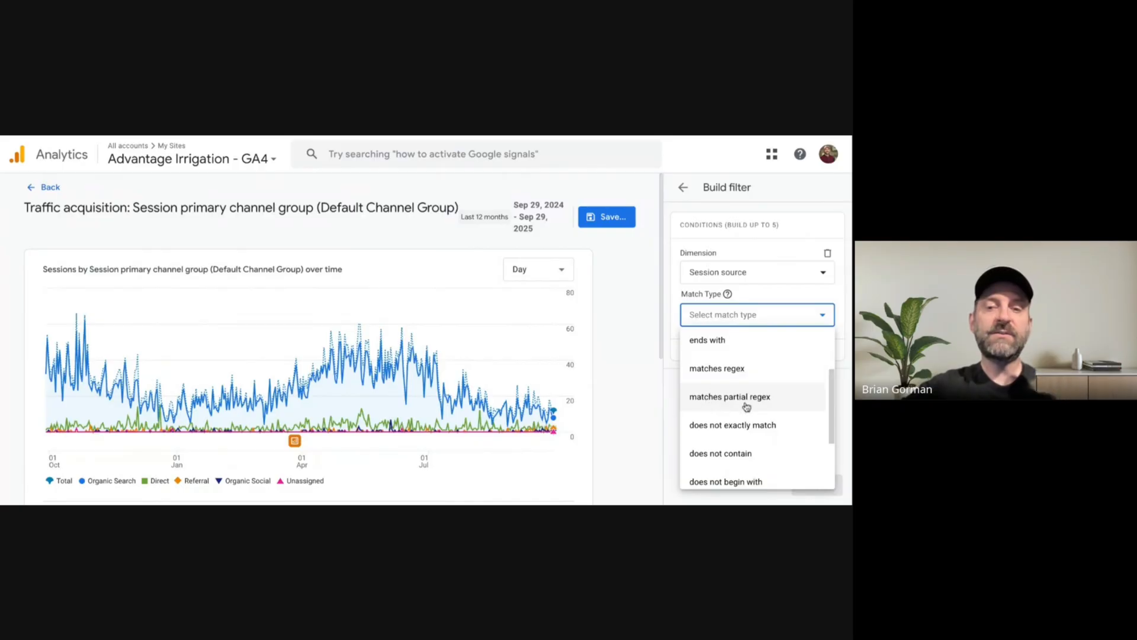
pyautogui.click(750, 398)
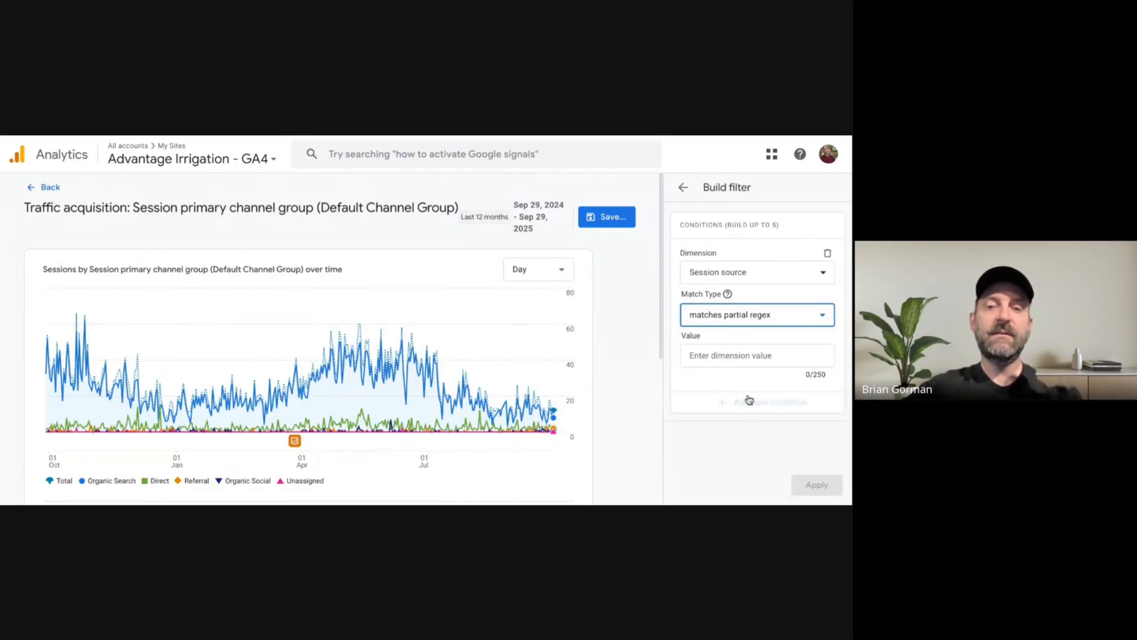
# Set the filter value to "chatgpt|perplexity|claude|gemini|copilot" and apply the filter to the report.
pyautogui.click(723, 356)
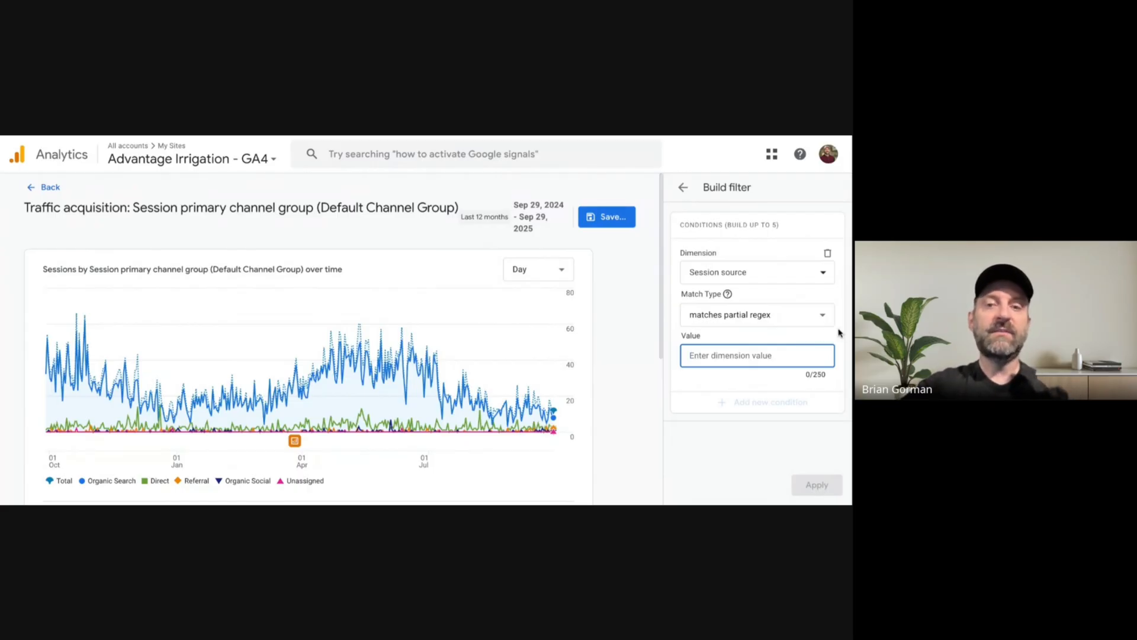
pyautogui.write('chatgpt')
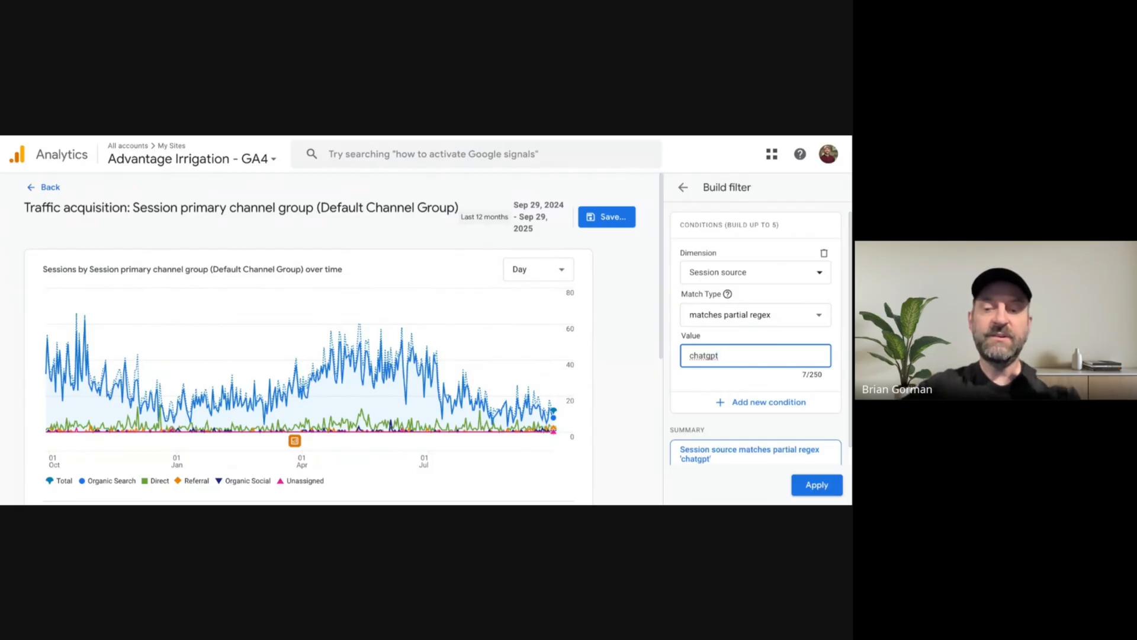
pyautogui.write('|')
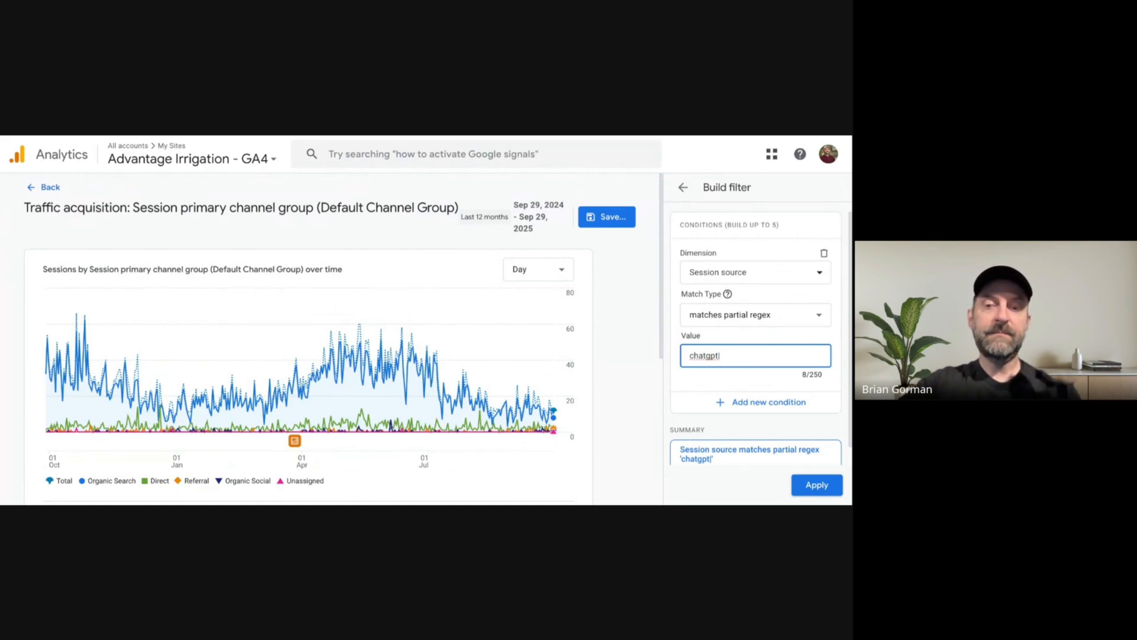
pyautogui.write('p')
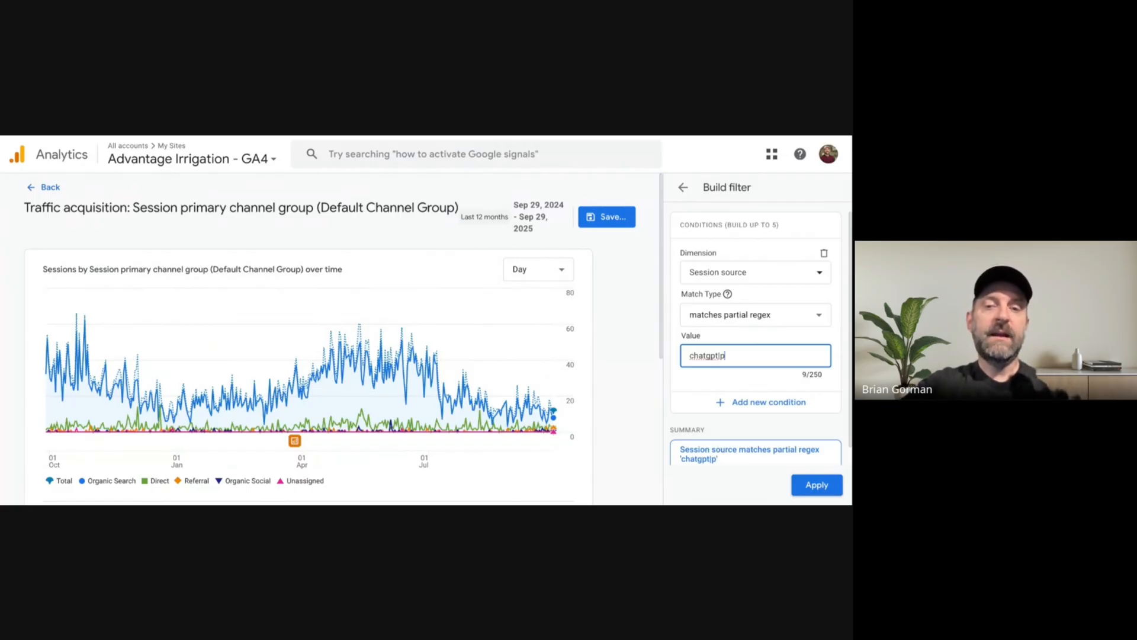
pyautogui.write('erplexity|')
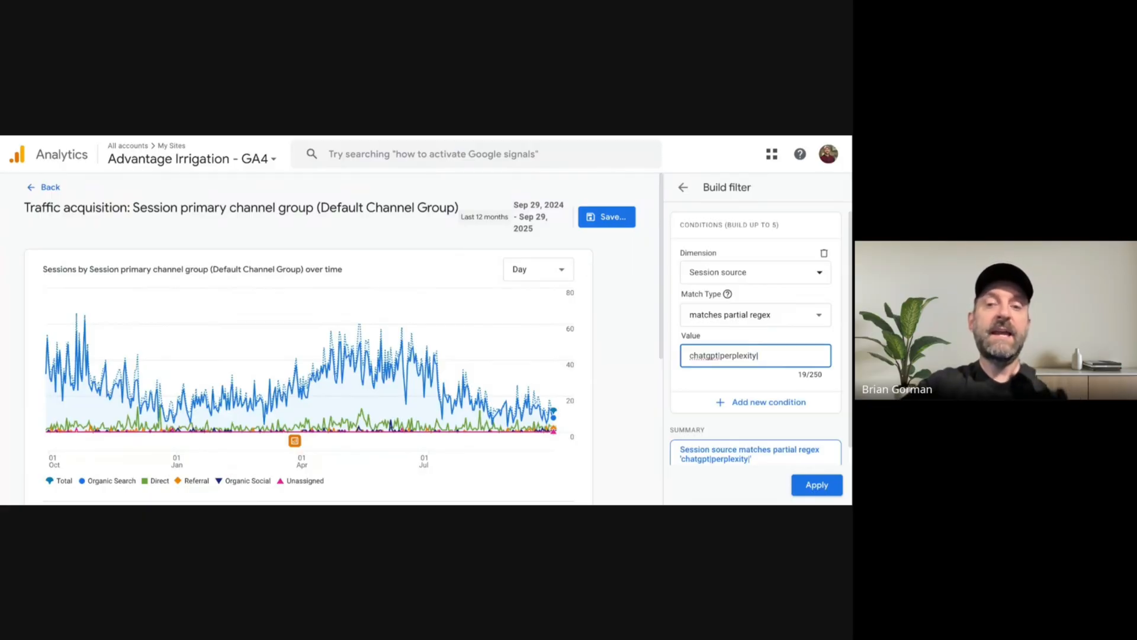
pyautogui.write('claude')
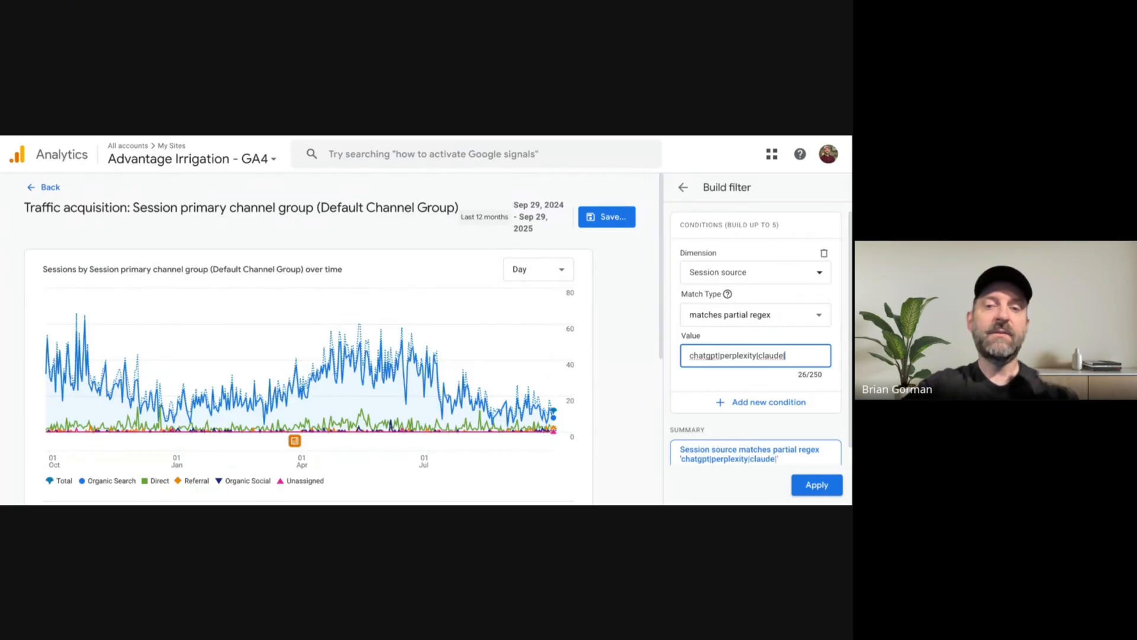
pyautogui.write('|gemini')
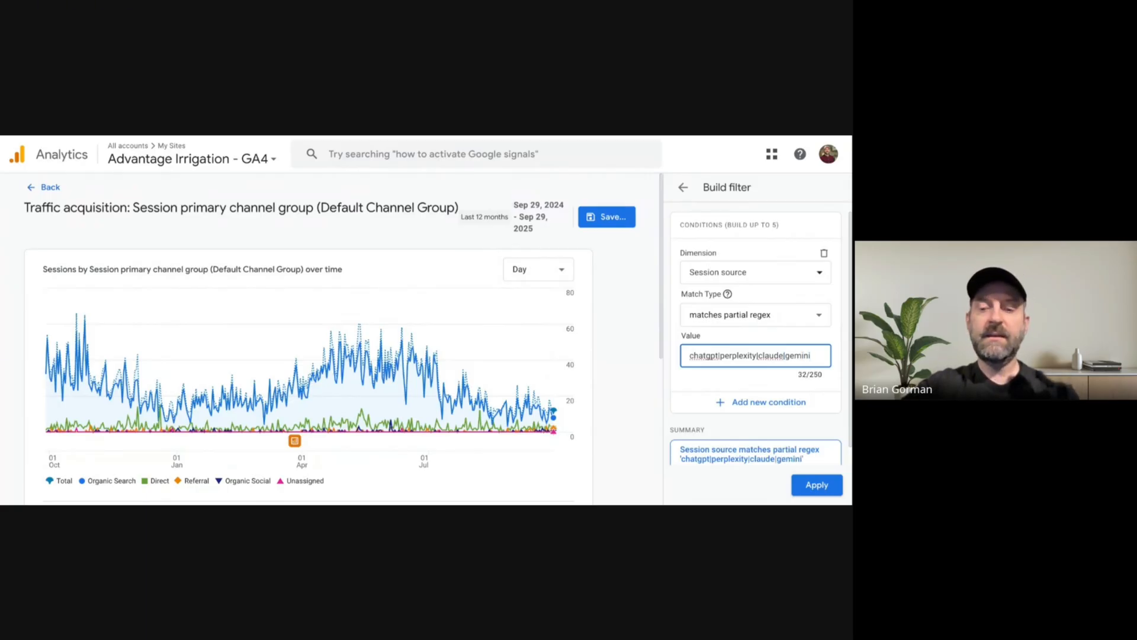
pyautogui.write('|copilot')
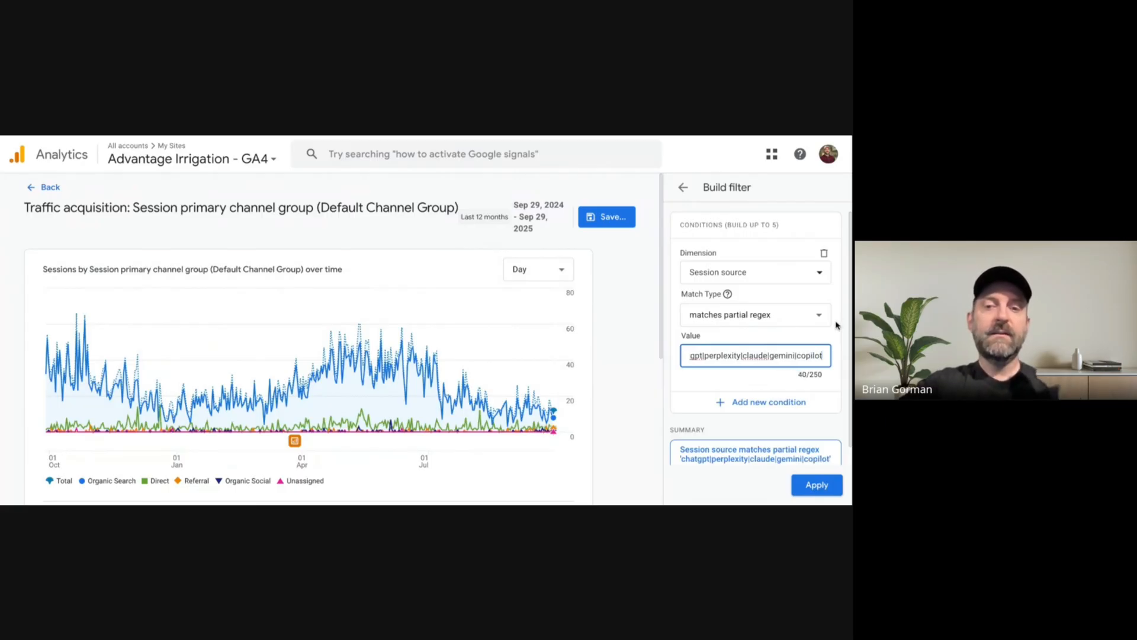
pyautogui.scroll(-1, 837, 324)
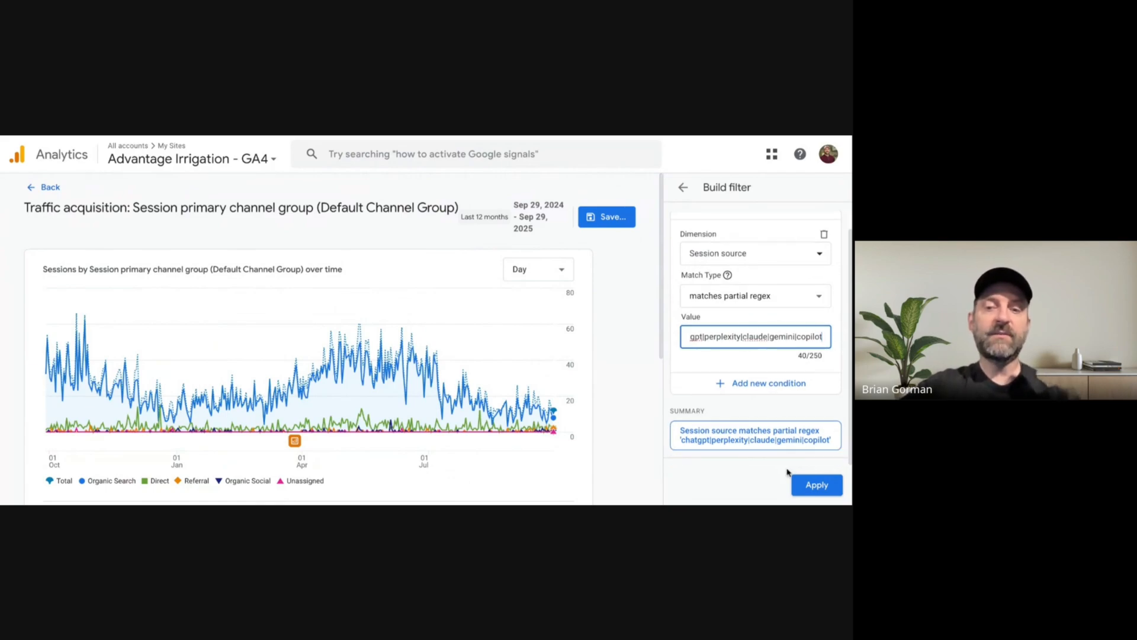
pyautogui.click(817, 486)
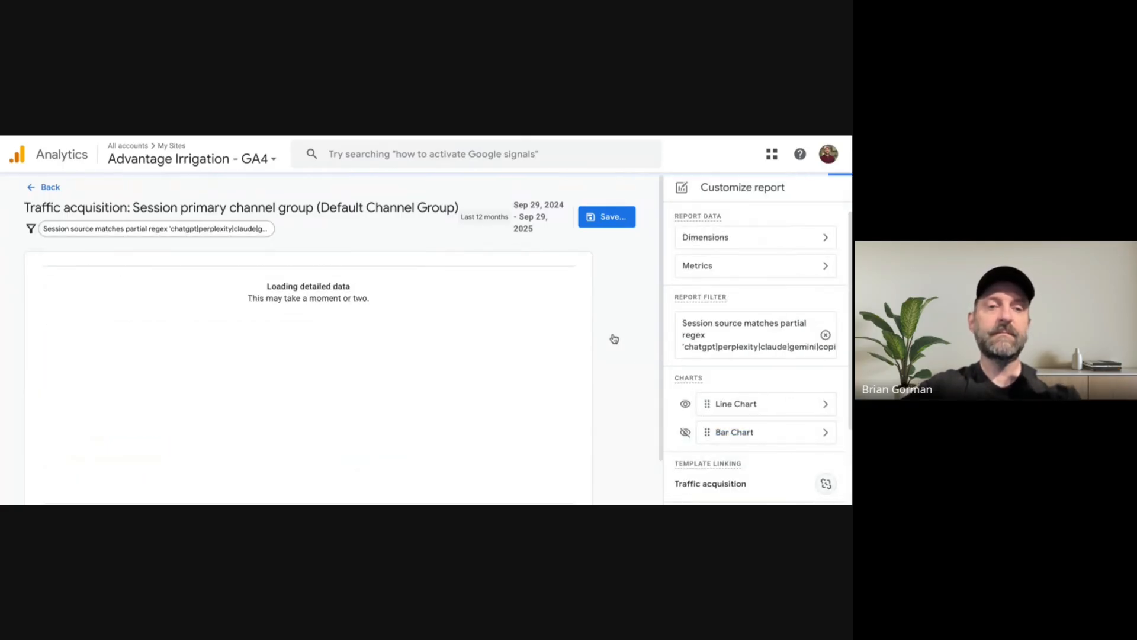
# Add Session source / medium as a secondary dimension in the filtered report's table.
pyautogui.scroll(-4, 593, 332)
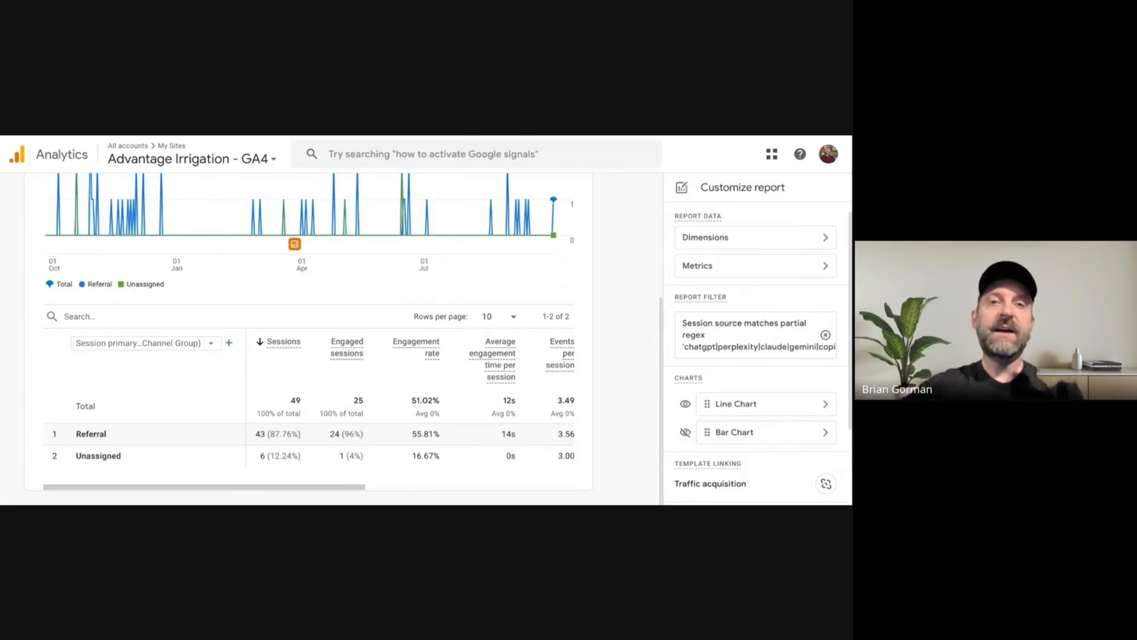
pyautogui.scroll(3, 344, 337)
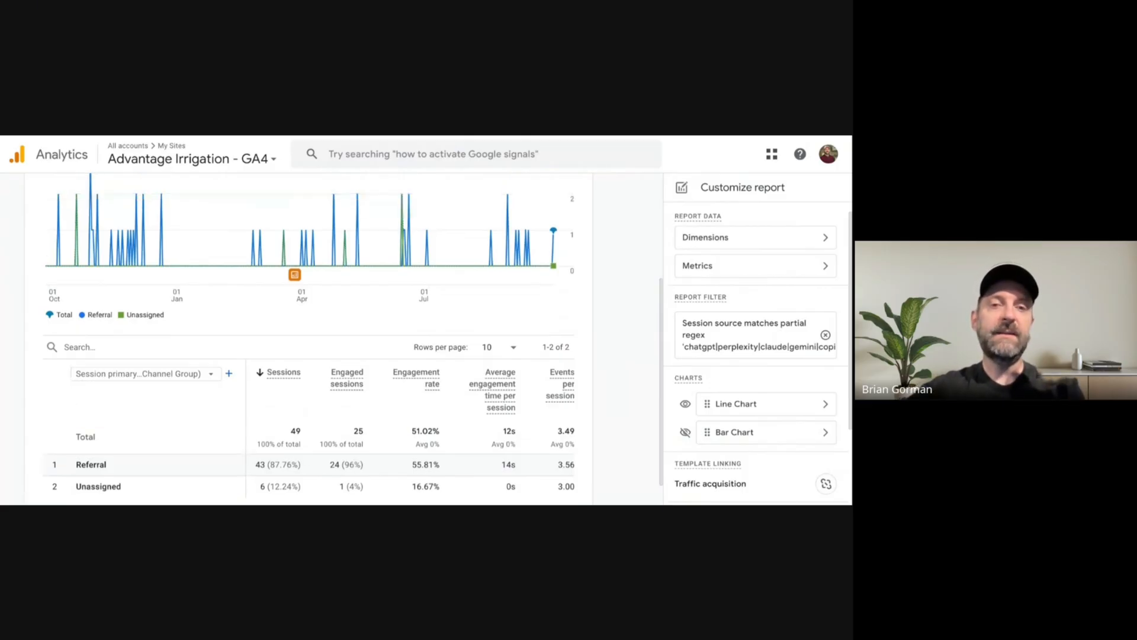
pyautogui.scroll(-3, 344, 338)
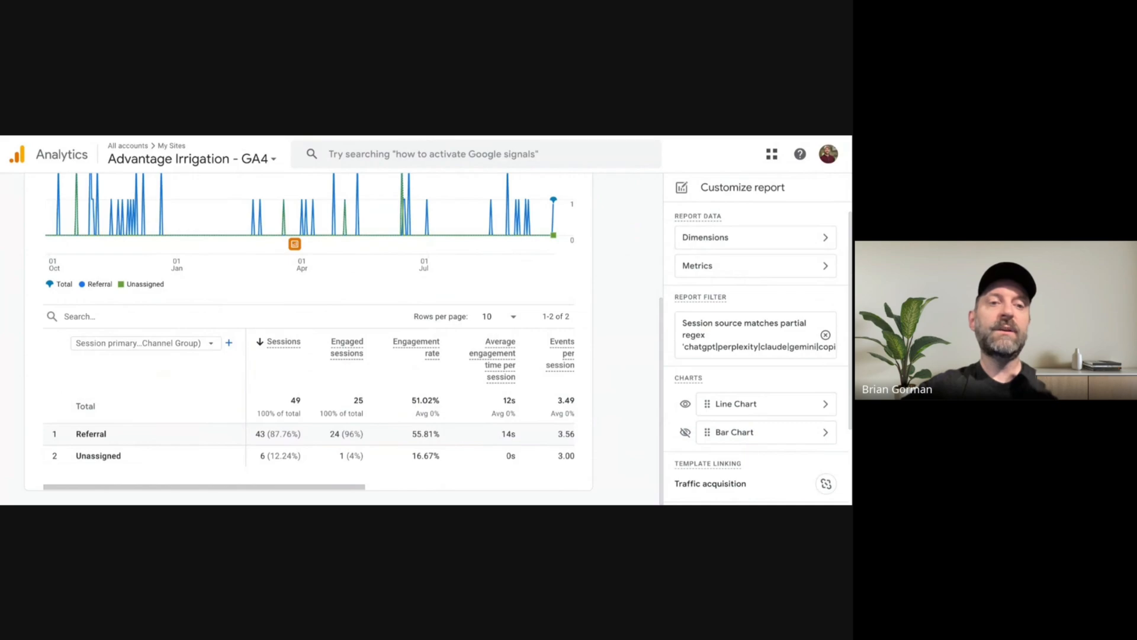
pyautogui.click(237, 344)
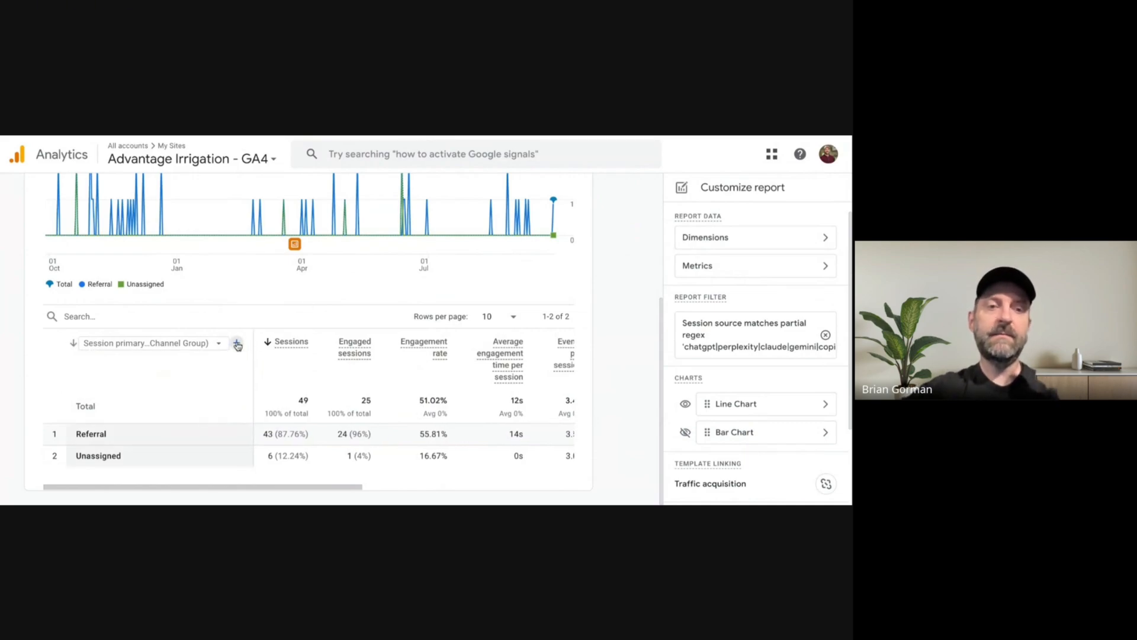
pyautogui.write('sourc')
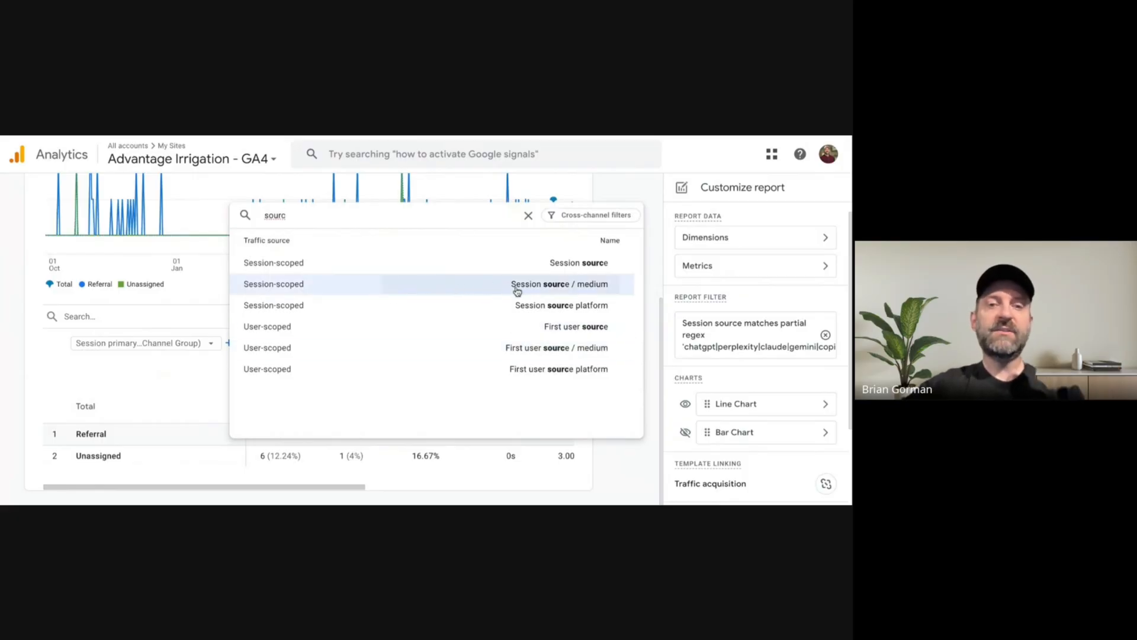
pyautogui.click(461, 286)
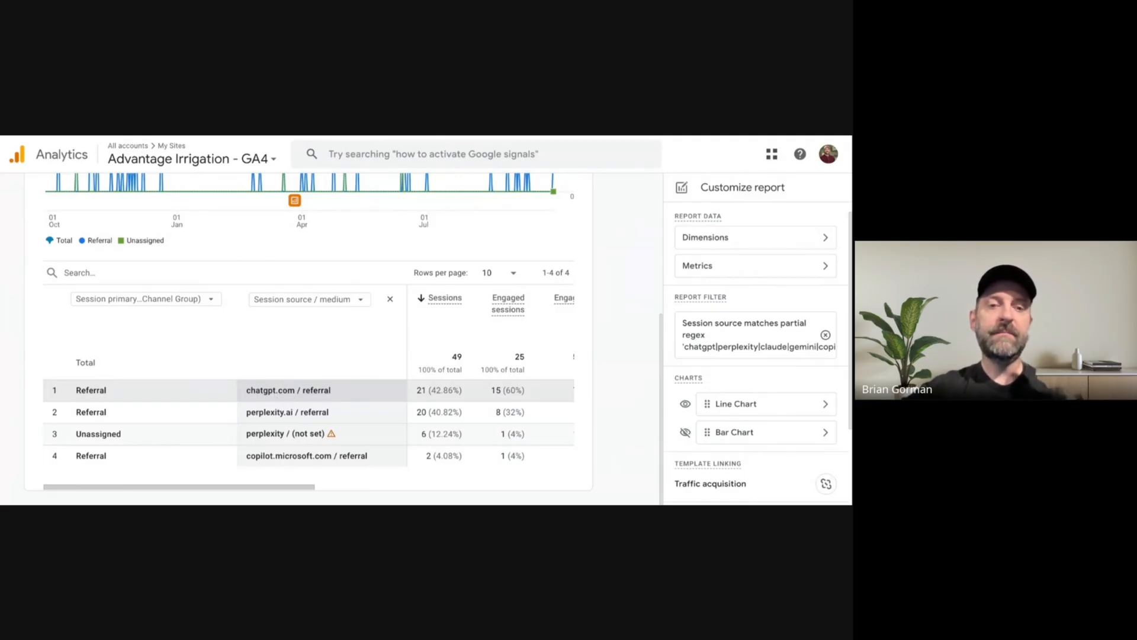
# Save the filtered report as a new report named "Organic AI Traffic" and leave the report customization view.
pyautogui.scroll(4, 579, 363)
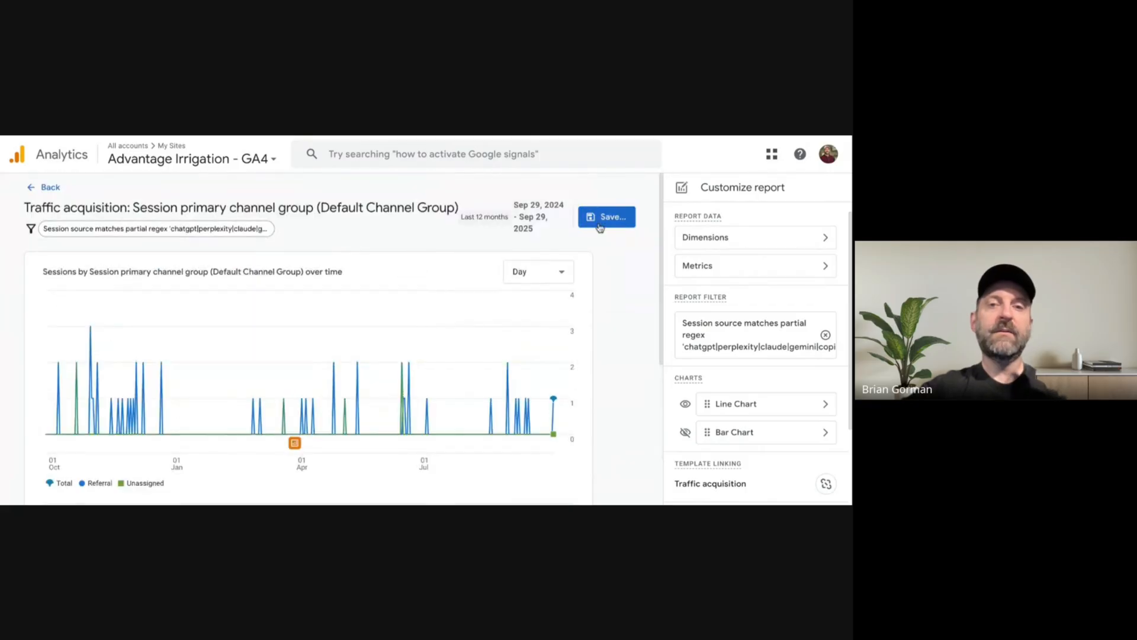
pyautogui.click(610, 218)
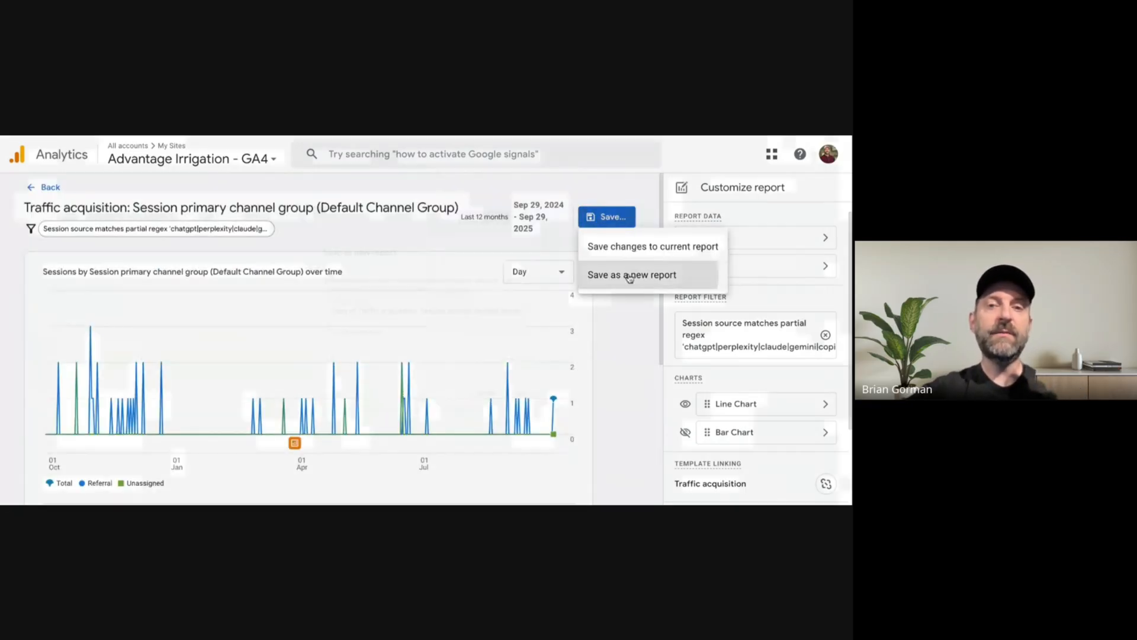
pyautogui.click(630, 275)
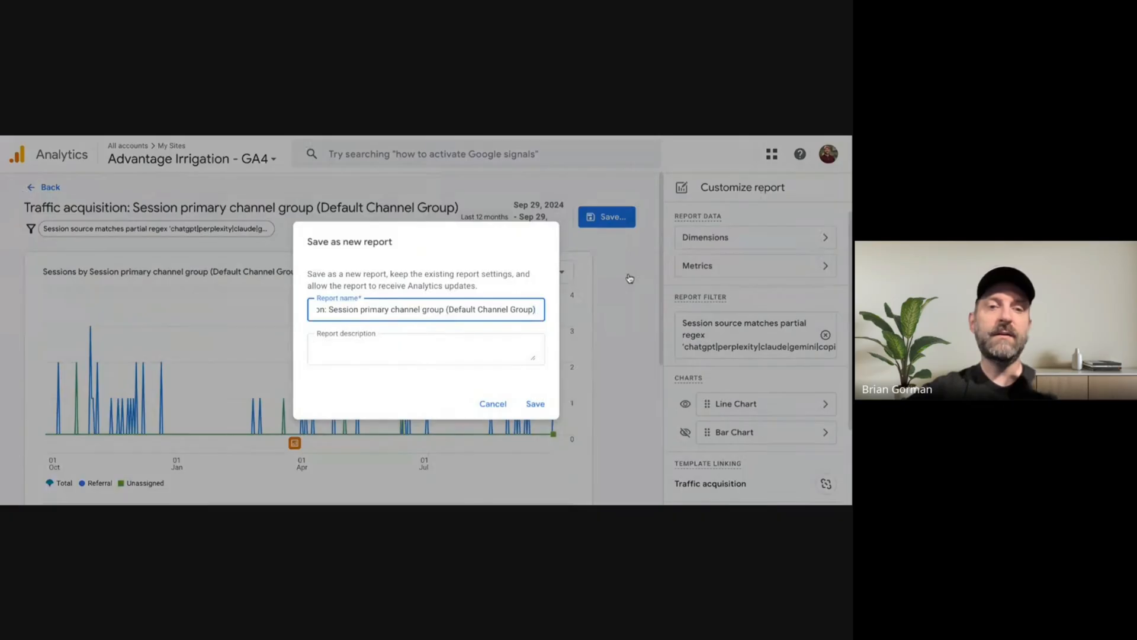
pyautogui.tripleClick(499, 310)
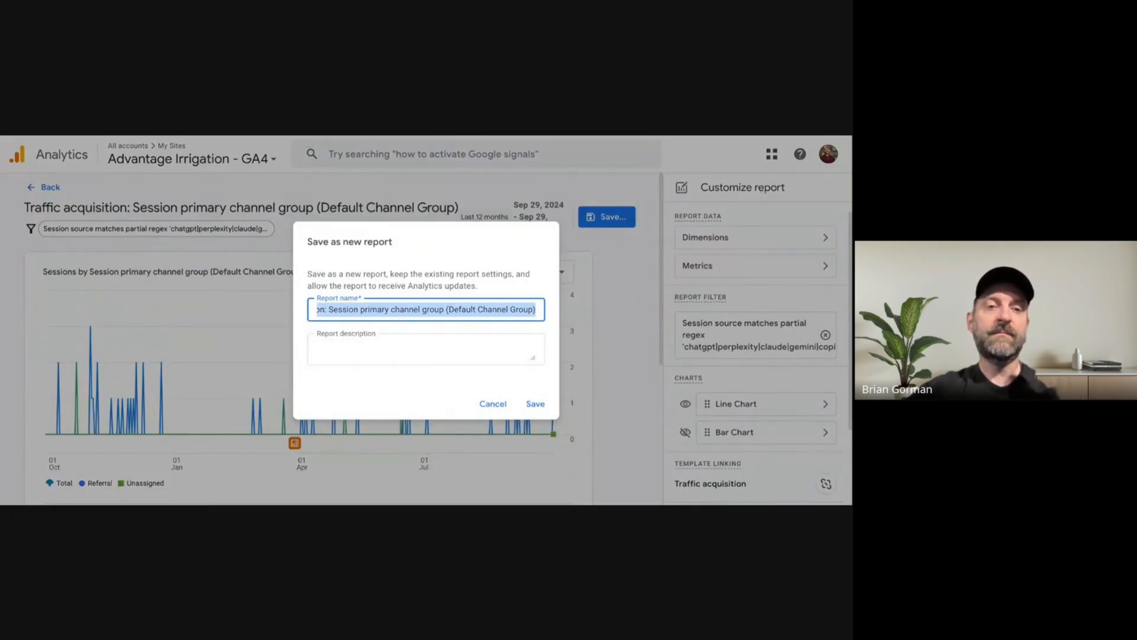
pyautogui.write('Organic AI')
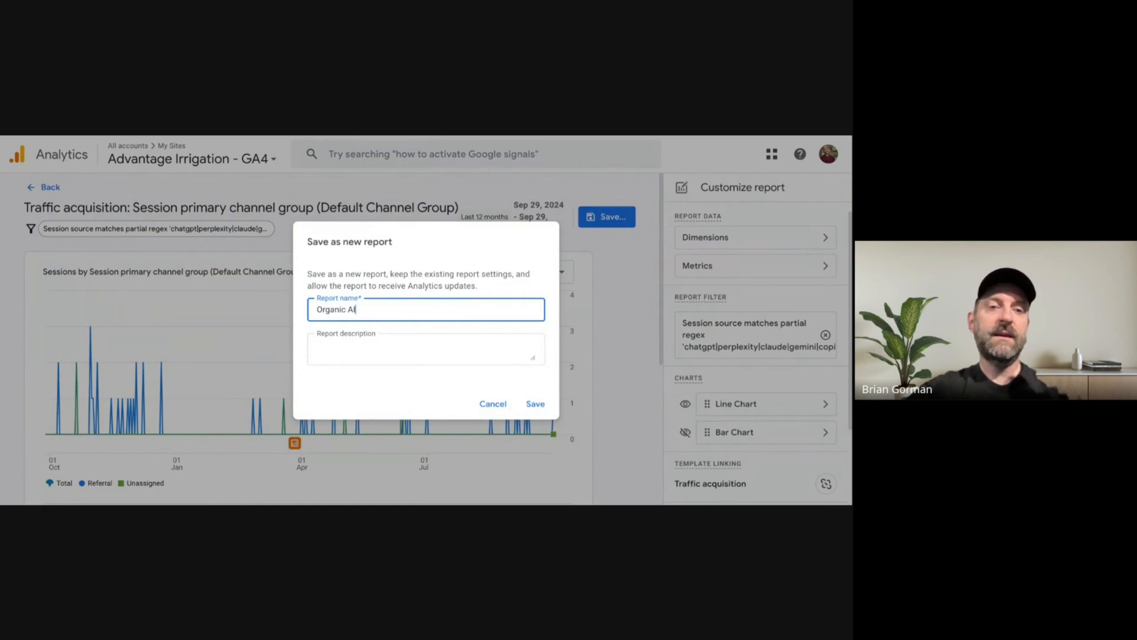
pyautogui.write(' Traffic')
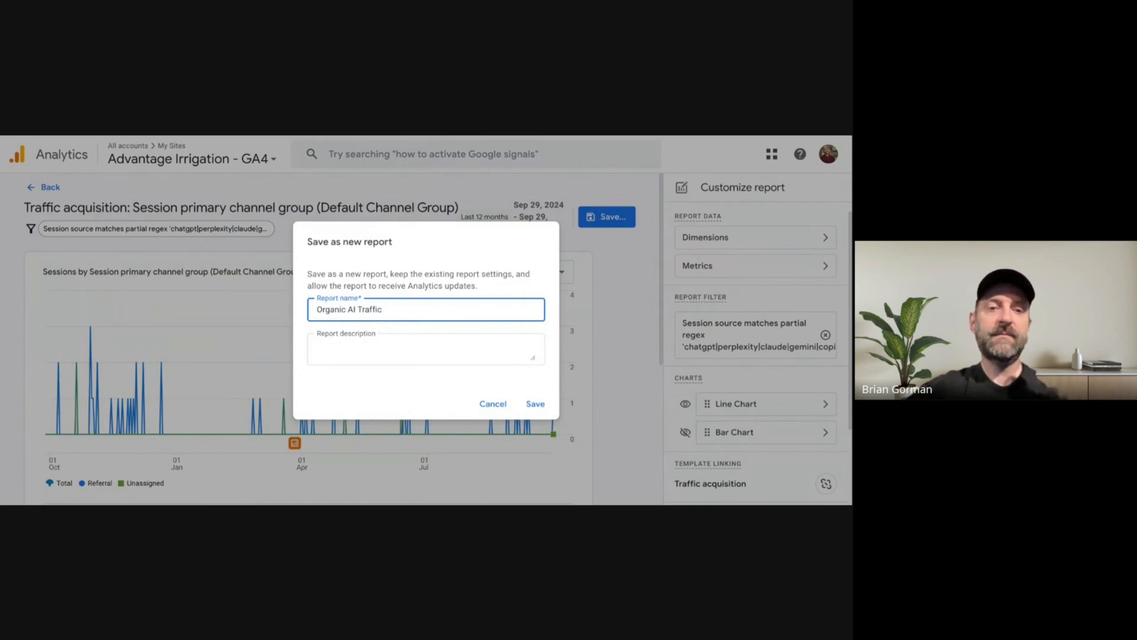
pyautogui.click(536, 404)
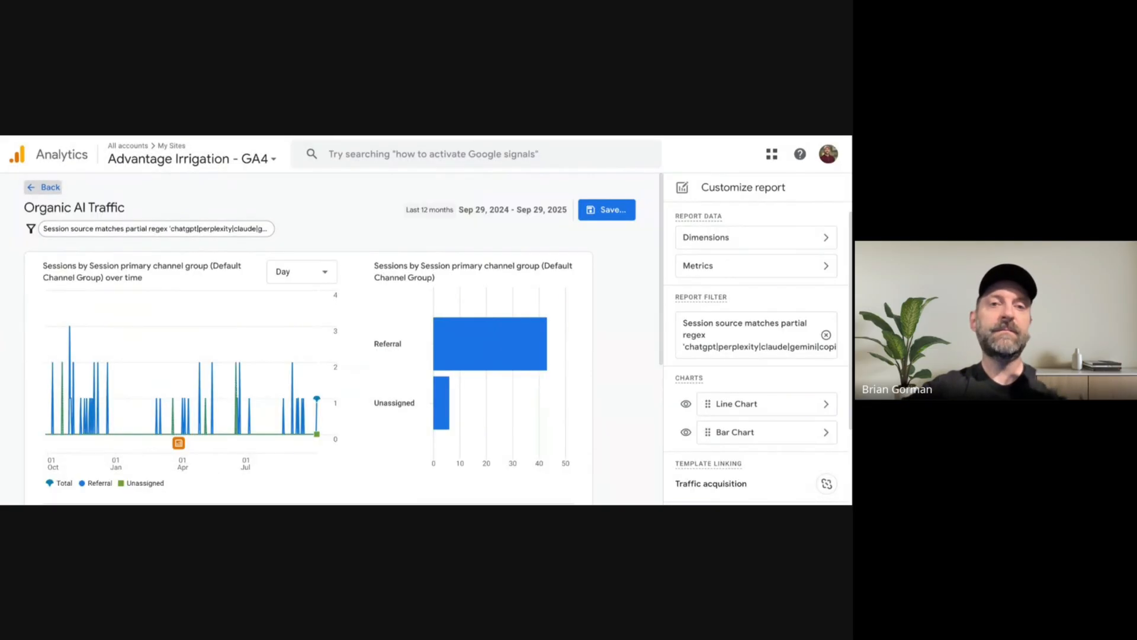
pyautogui.click(44, 187)
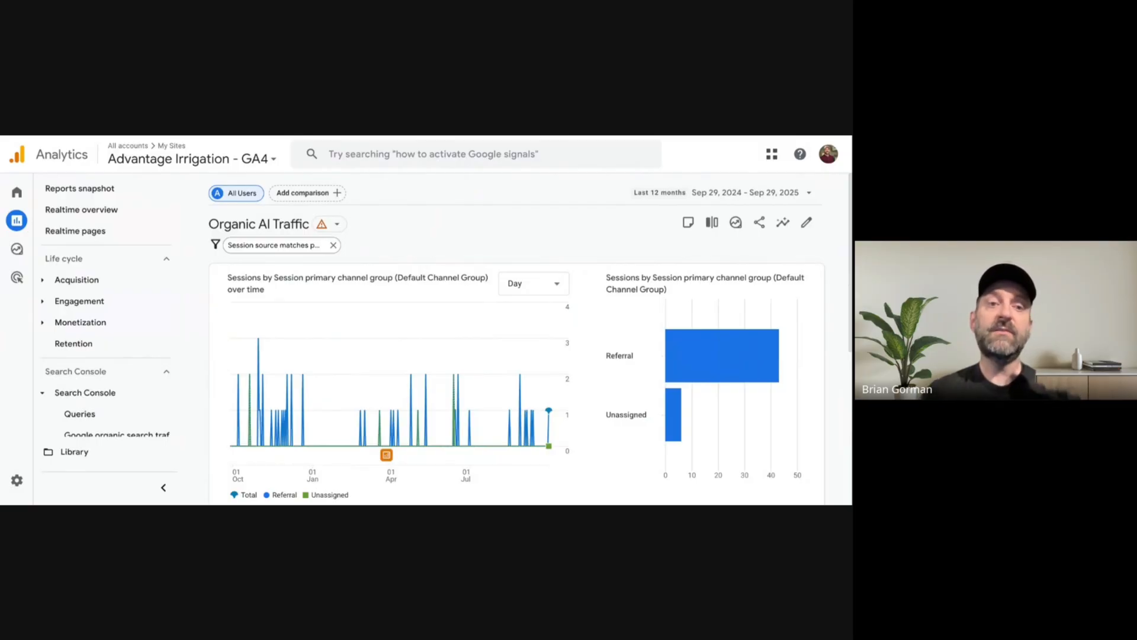
# Open the published Life cycle collection from the report library for editing.
pyautogui.click(45, 282)
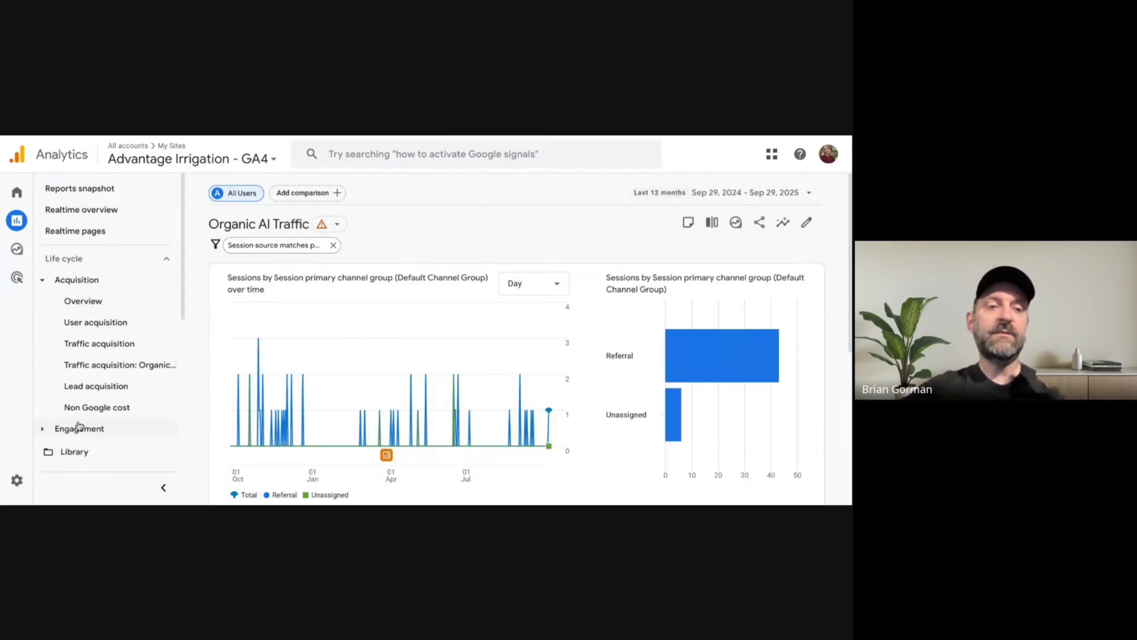
pyautogui.click(74, 453)
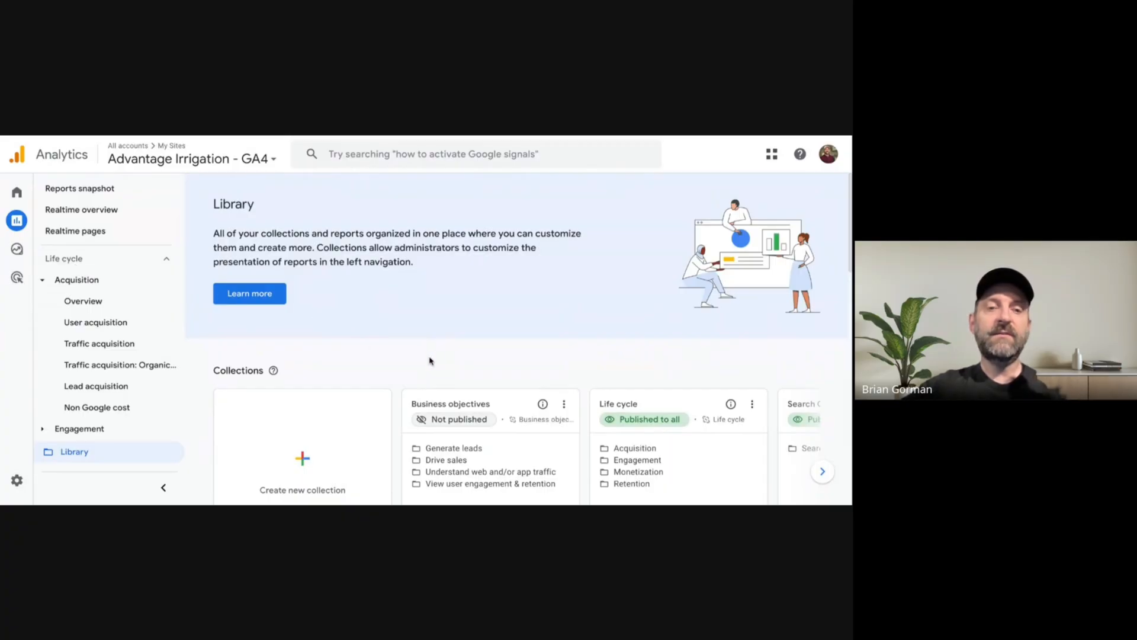
pyautogui.scroll(-2, 435, 358)
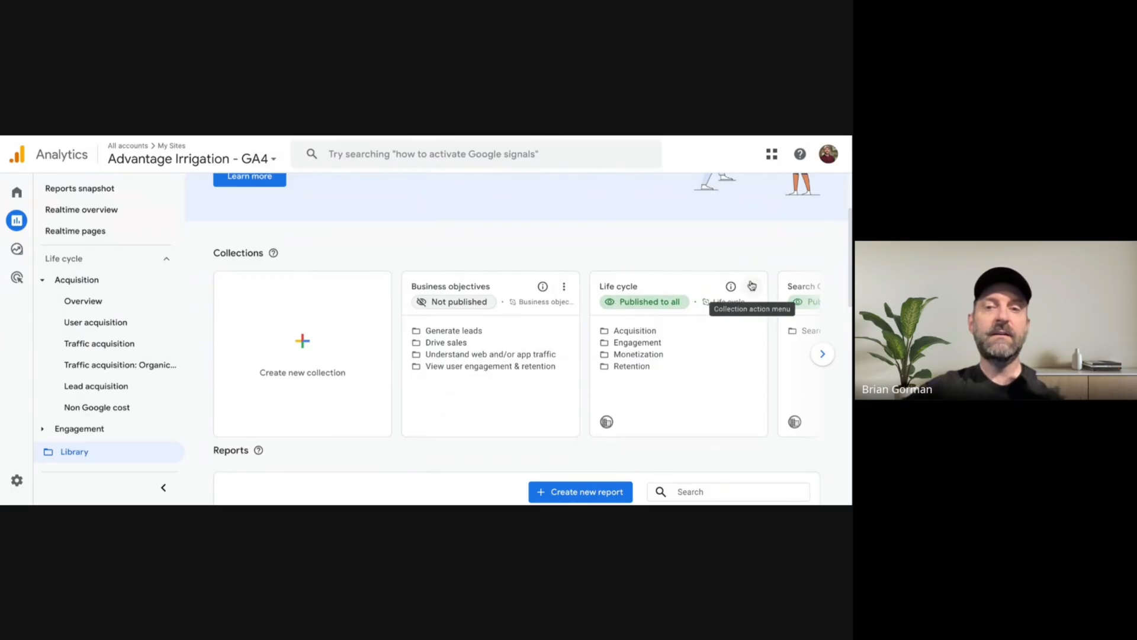
pyautogui.click(752, 286)
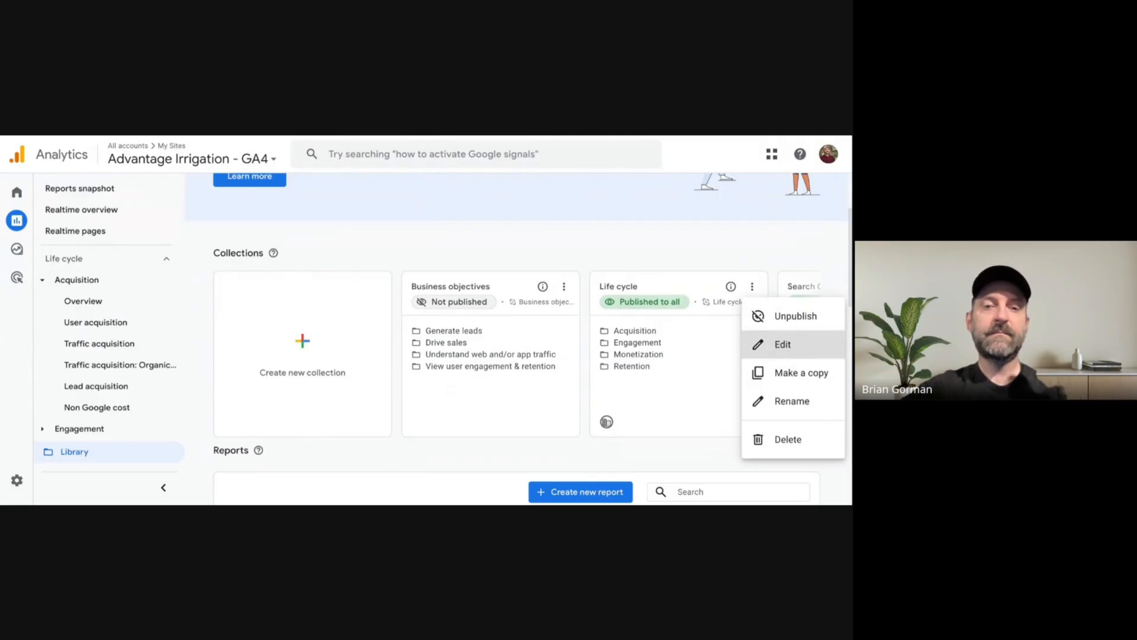
pyautogui.click(781, 344)
# Search the detail reports for "organic ai" and add Organic AI Traffic to the Acquisition topic directly below Traffic acquisition.
pyautogui.click(465, 283)
pyautogui.write('organ')
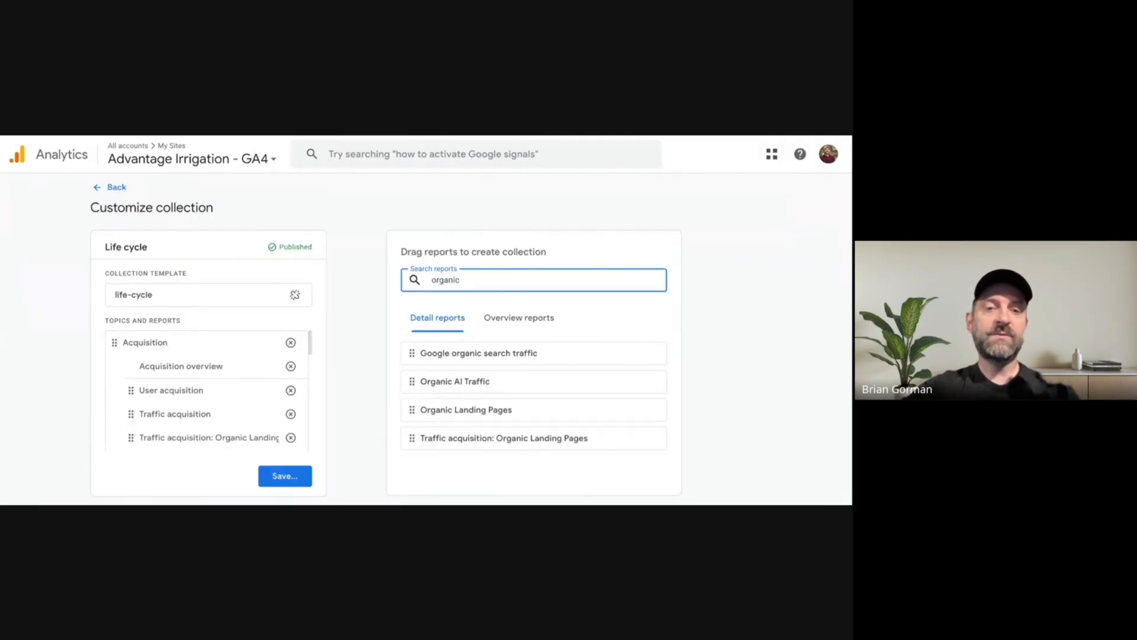
pyautogui.write('ic')
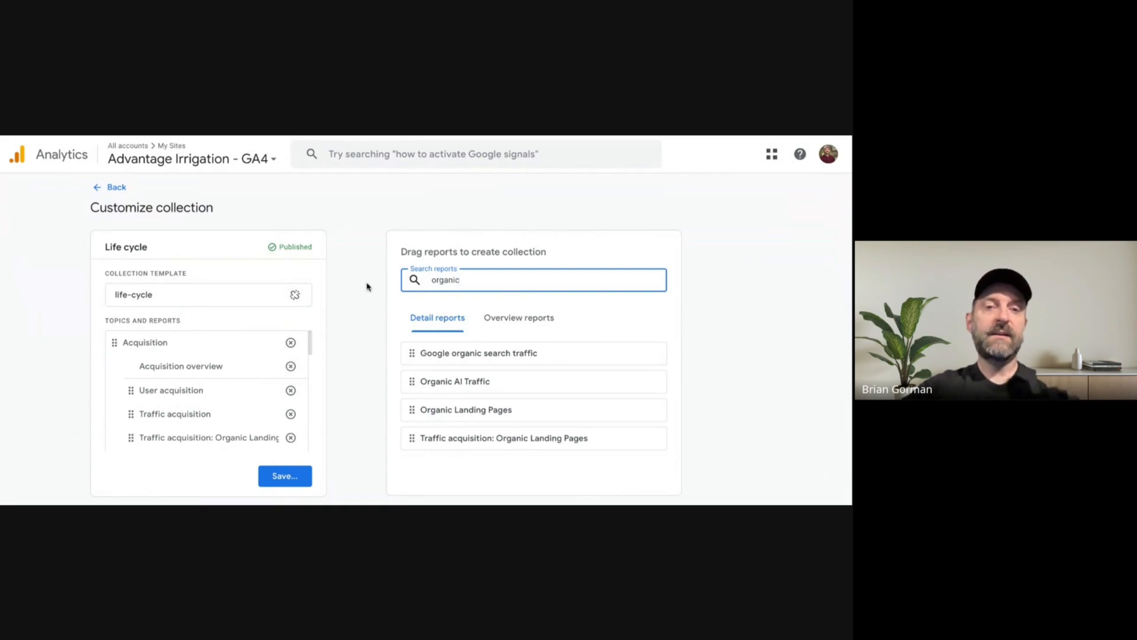
pyautogui.write(' ai')
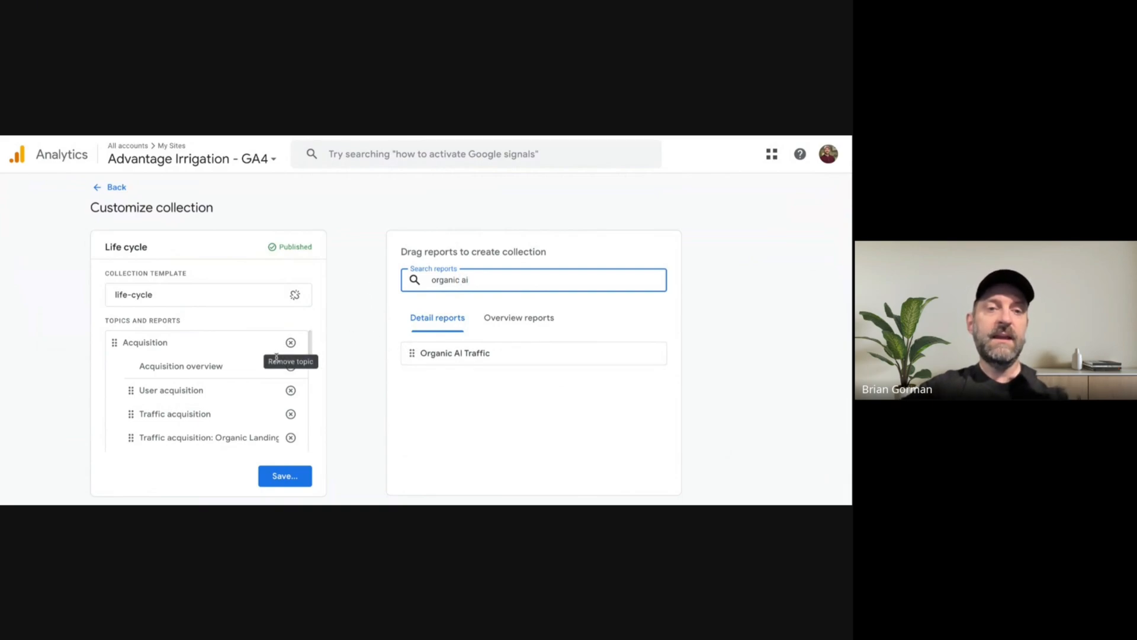
pyautogui.click(413, 352)
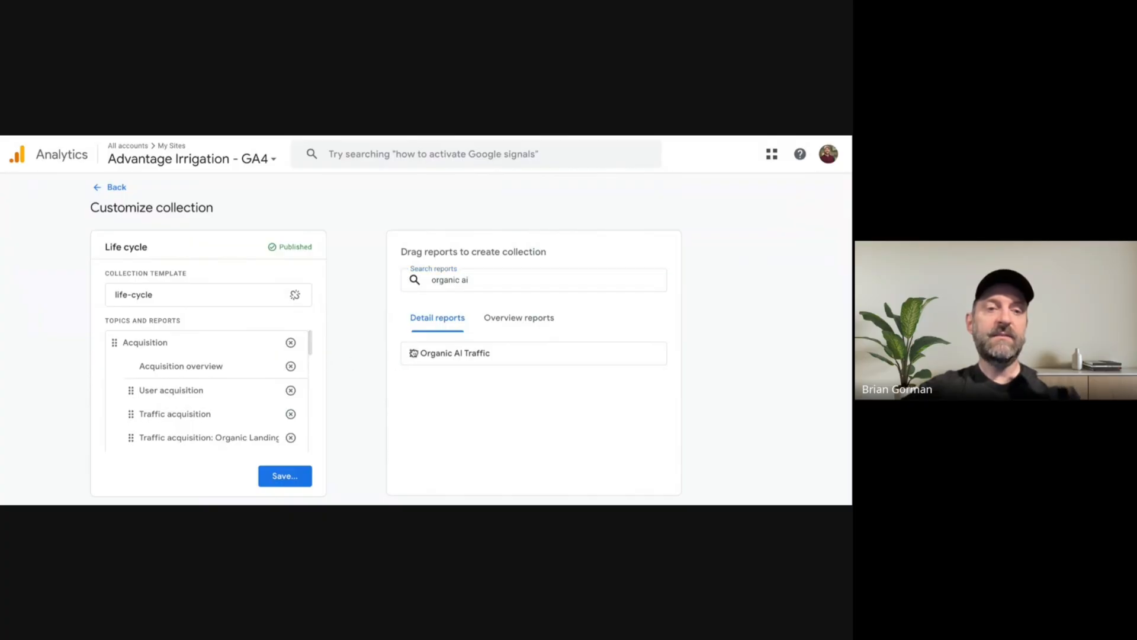
pyautogui.moveTo(413, 352); pyautogui.dragTo(173, 448)
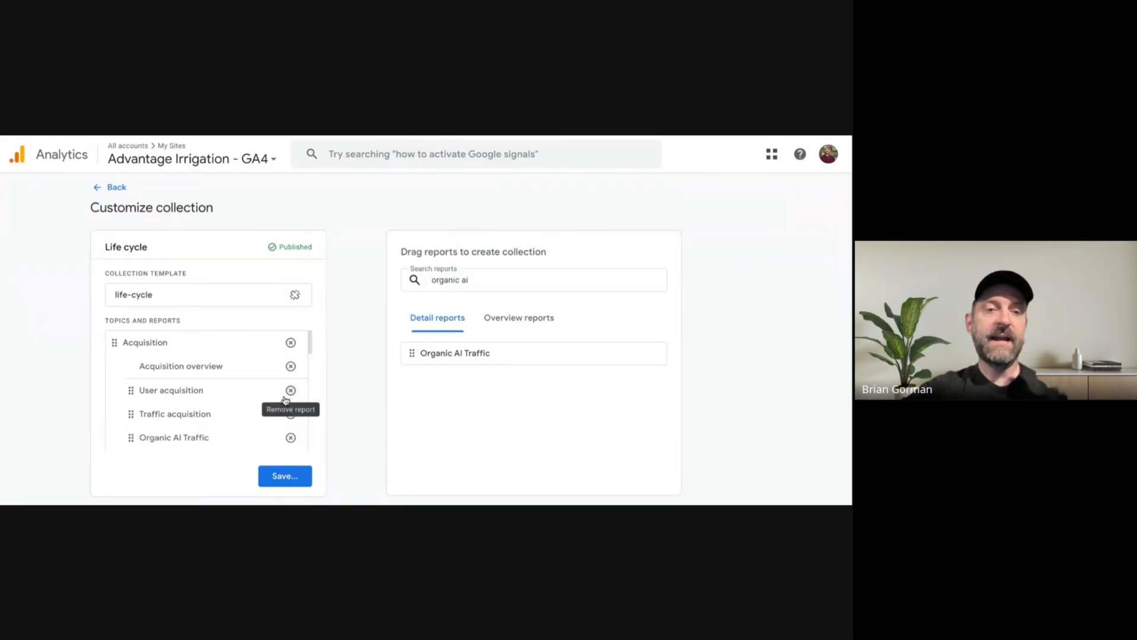
pyautogui.scroll(-2, 285, 400)
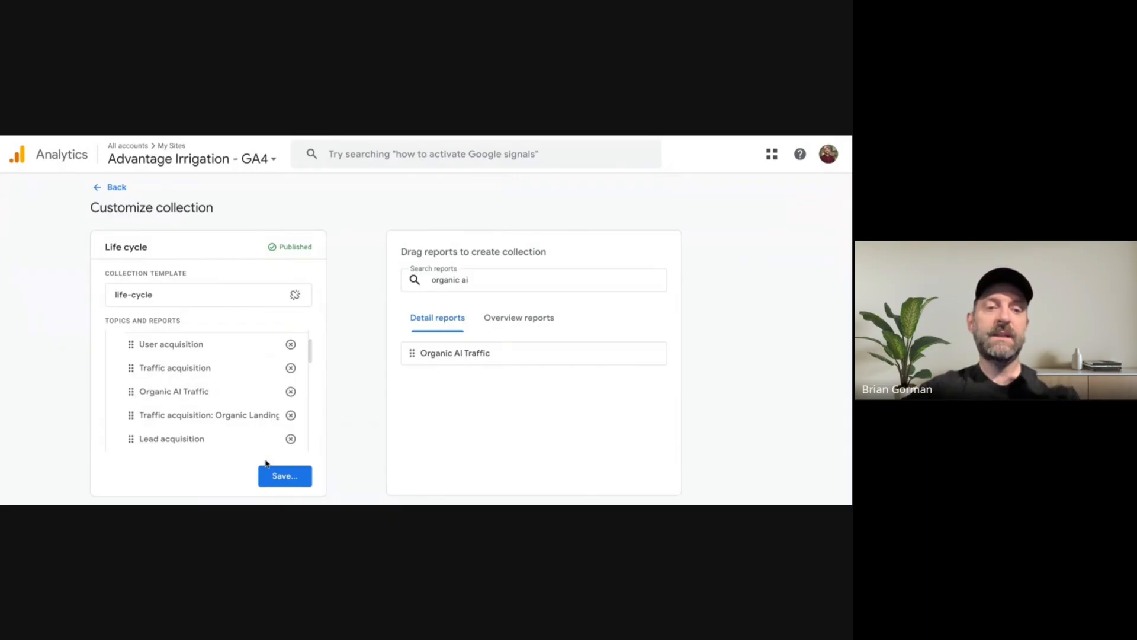
# Save the changes to the current Life cycle collection and return to the library.
pyautogui.click(287, 478)
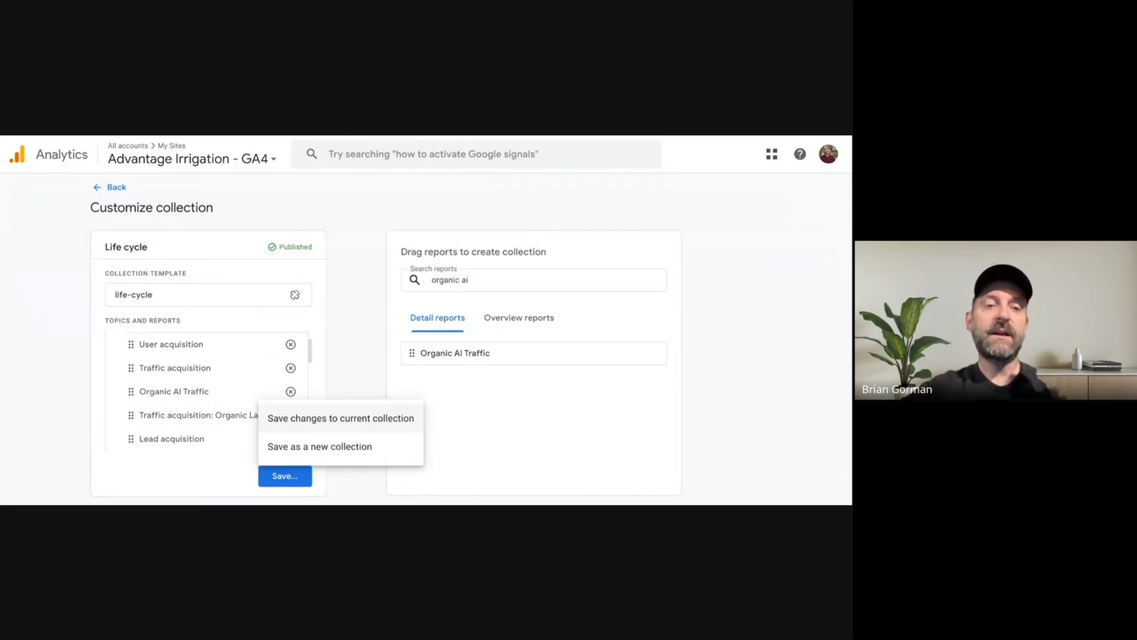
pyautogui.click(341, 419)
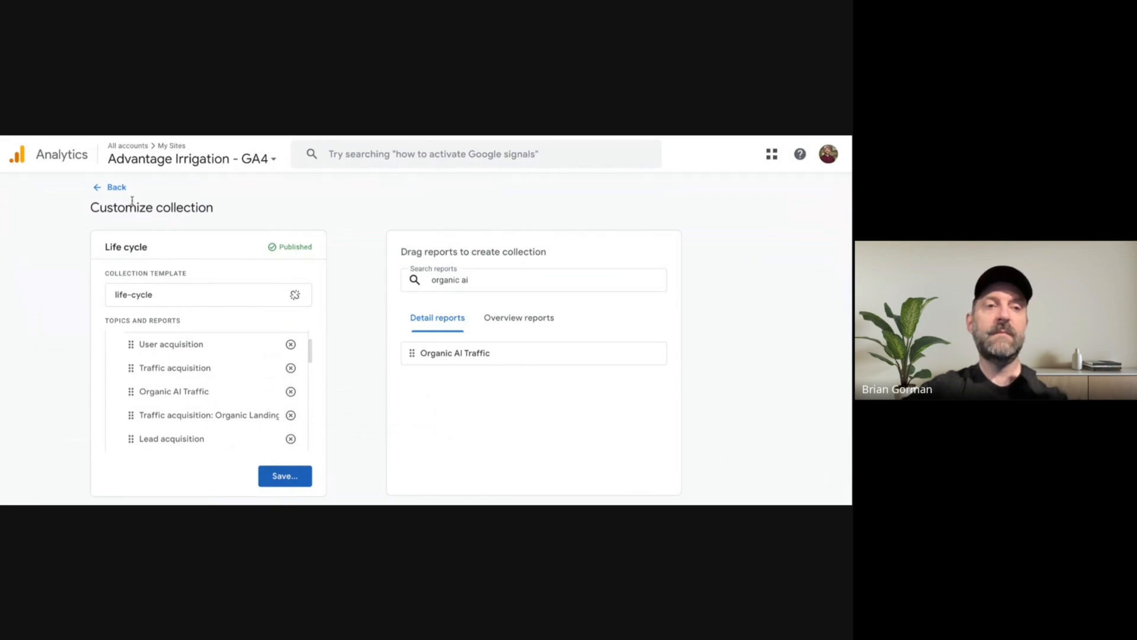
pyautogui.click(117, 190)
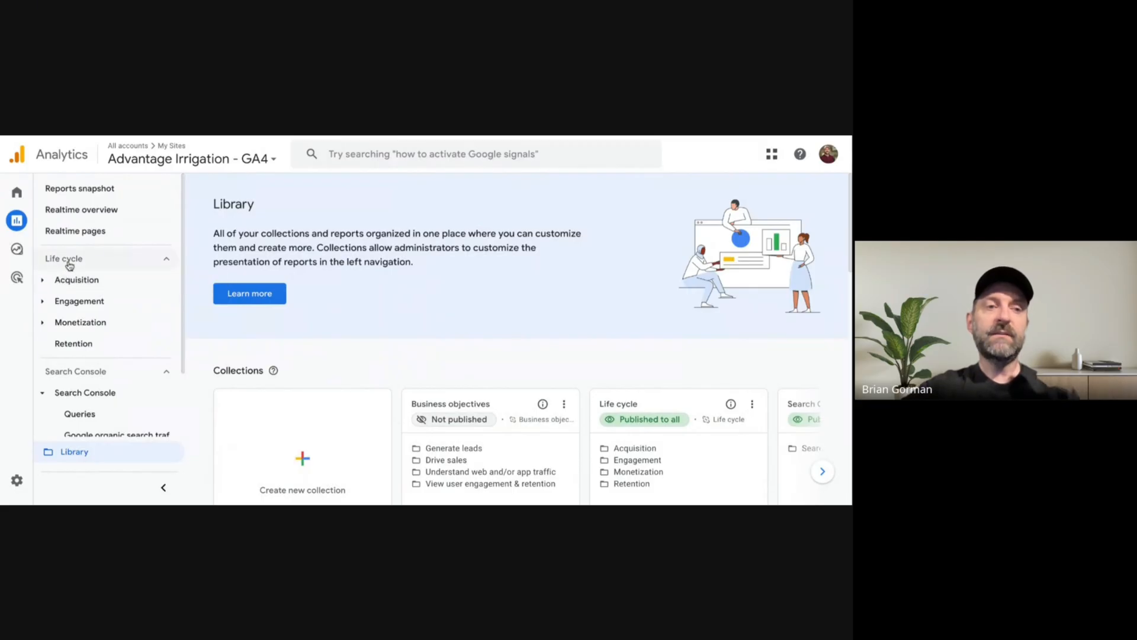
# Open the Organic AI Traffic report from the Acquisition topic and review its session source / medium table.
pyautogui.click(44, 281)
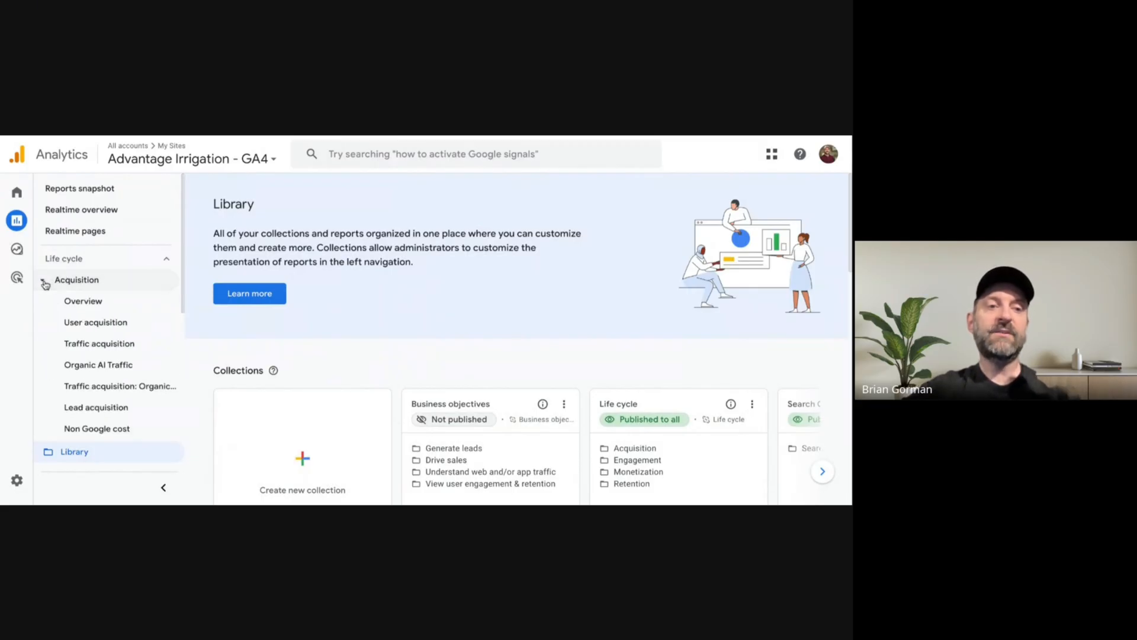
pyautogui.click(118, 370)
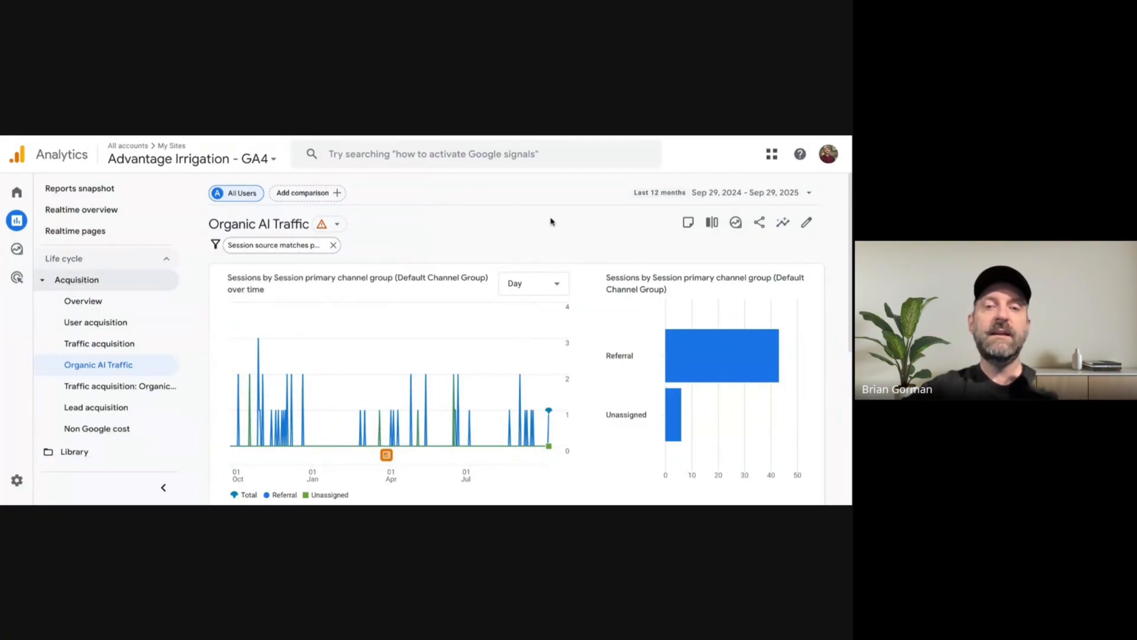
pyautogui.scroll(-4, 581, 236)
pyautogui.scroll(-2, 582, 235)
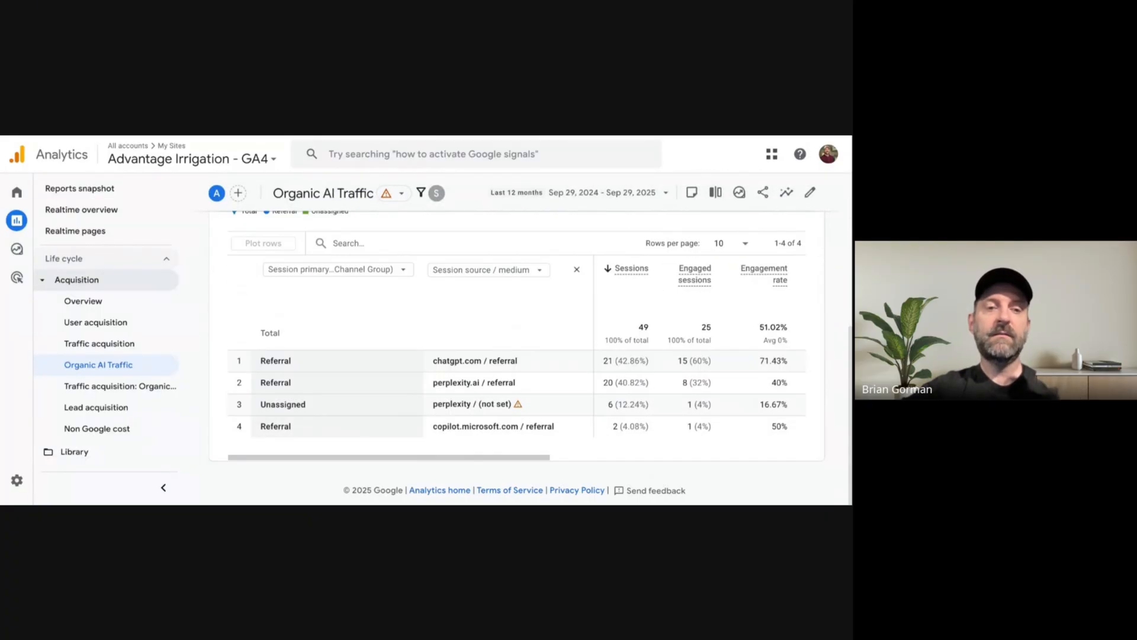